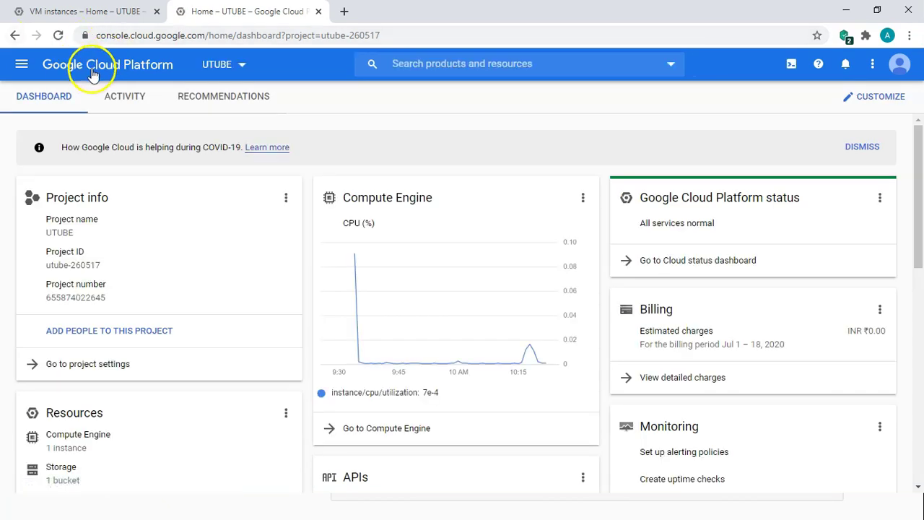
Step: Review all projects and folders under the vsparkz.com organization in the project selector, and close it without switching projects
{"action": "left_click", "coordinate": [238, 64]}
{"action": "left_click", "coordinate": [295, 169]}
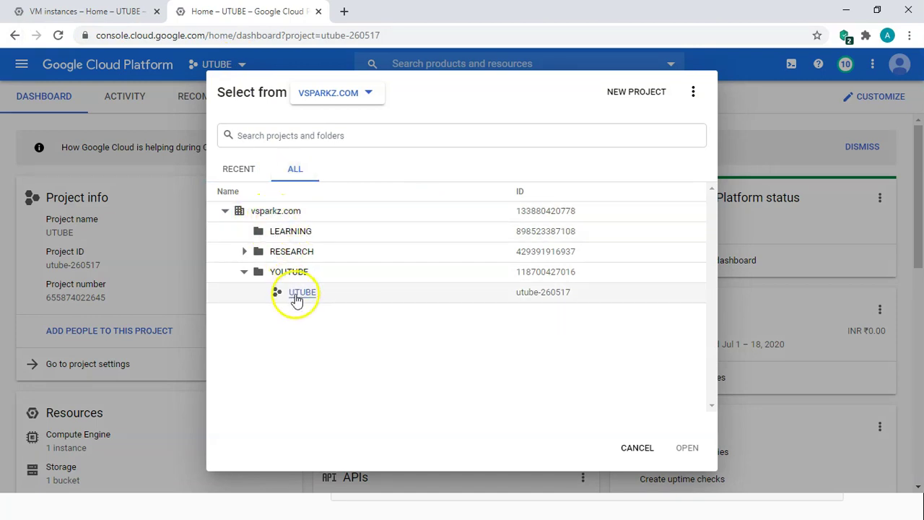
{"action": "left_click", "coordinate": [627, 448]}
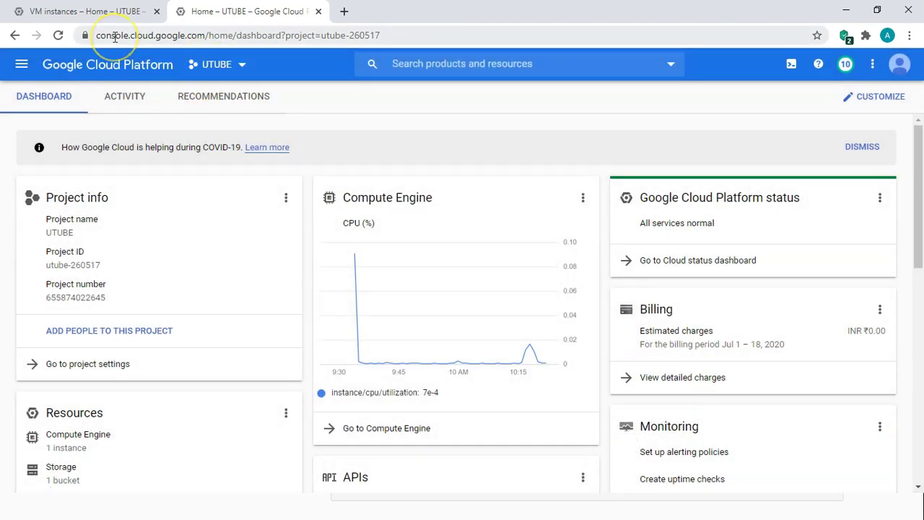
Step: Switch to the PowerPoint slide show and view the Step 2 slide on creating a Cloud SQL (MySQL) instance with HA, including its architecture diagram
{"action": "key", "text": "alt+Tab"}
{"action": "key", "text": "alt+Tab"}
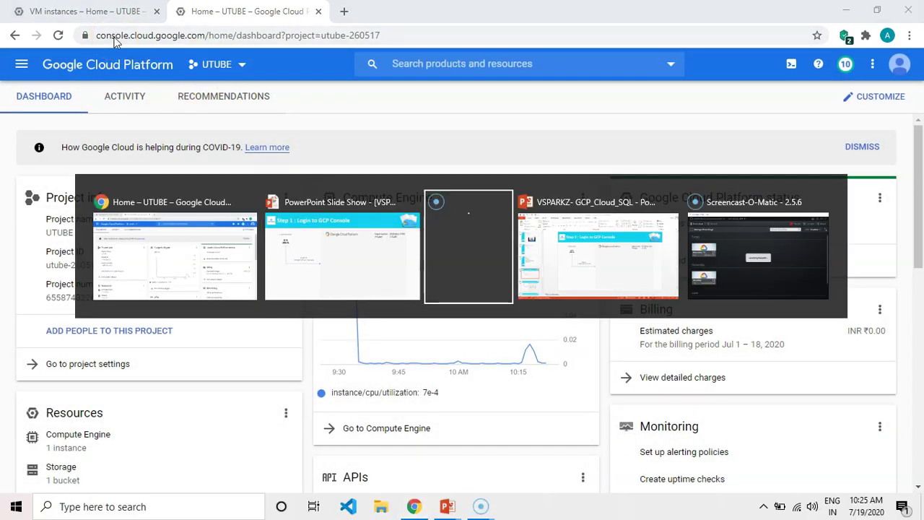
{"action": "key", "text": "alt+Tab"}
{"action": "key", "text": "alt+Tab"}
{"action": "key", "text": "alt+Tab"}
{"action": "key", "text": "alt+Tab"}
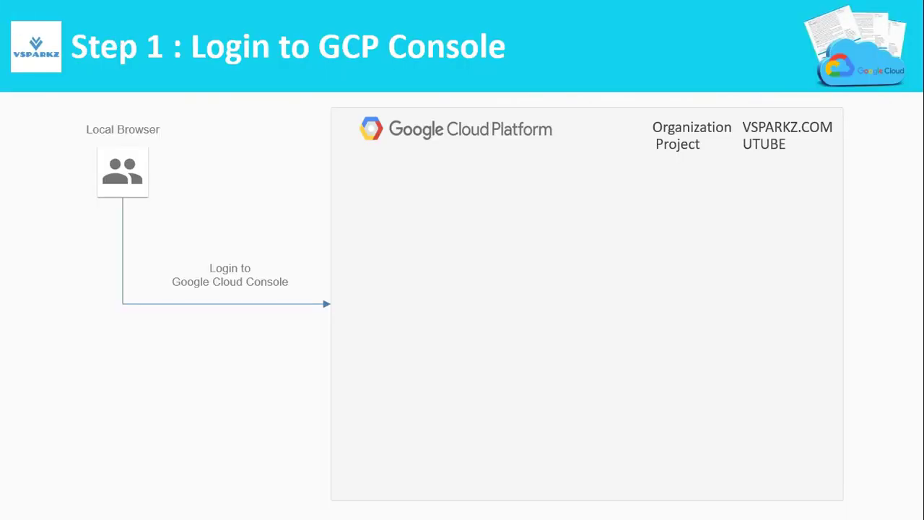
{"action": "left_click", "coordinate": [114, 36]}
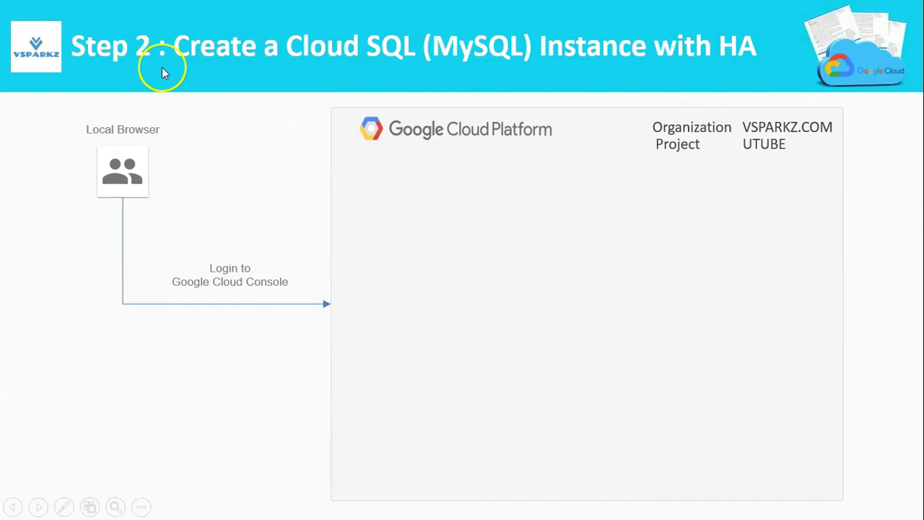
{"action": "left_click", "coordinate": [752, 78]}
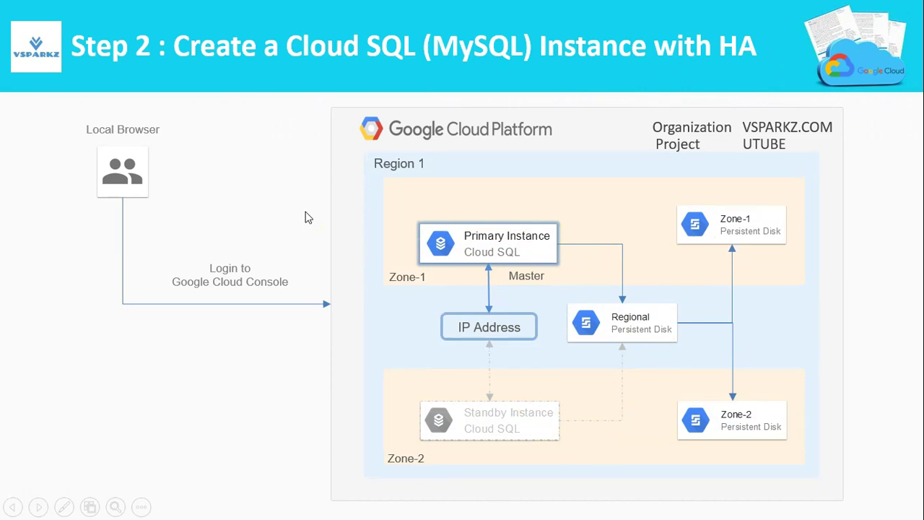
Step: Return to the Google Cloud console in Chrome and open the SQL service page for the UTUBE project
{"action": "key", "text": "alt+Tab"}
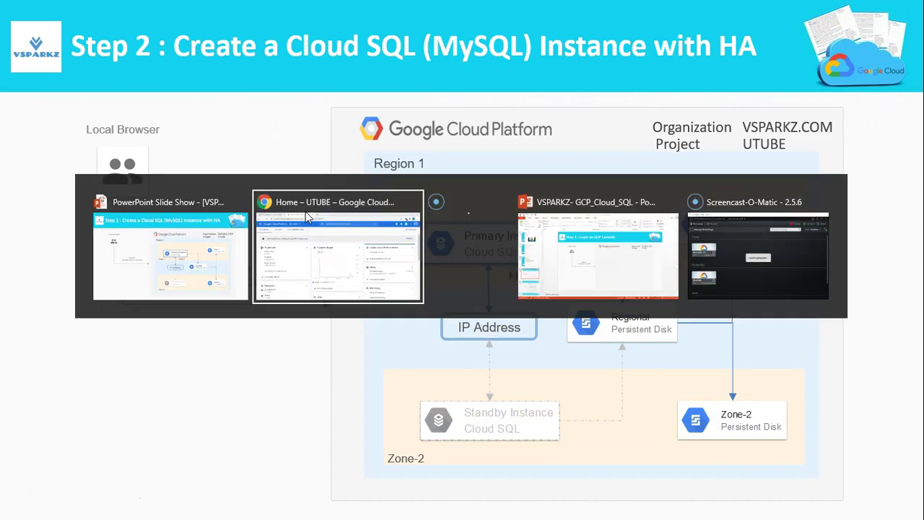
{"action": "left_click", "coordinate": [307, 216]}
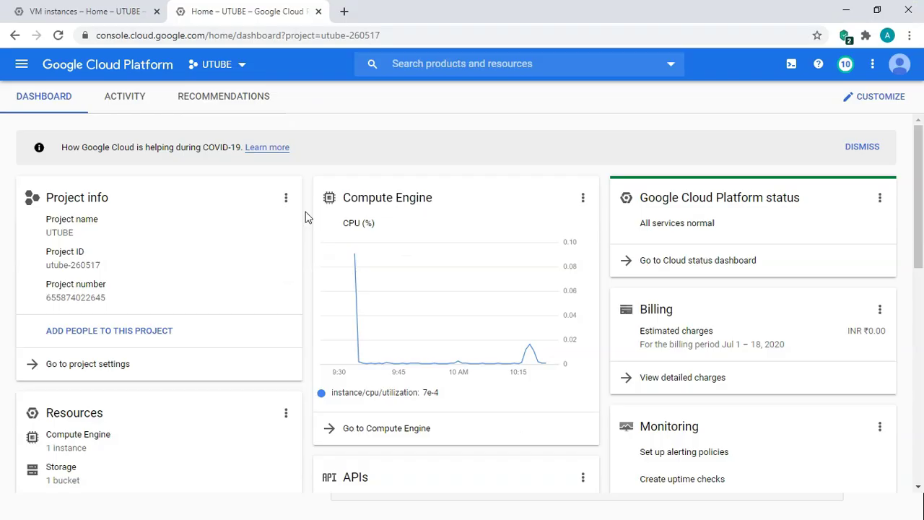
{"action": "left_click", "coordinate": [12, 68]}
{"action": "scroll", "coordinate": [47, 273], "scroll_direction": "down", "scroll_amount": 2}
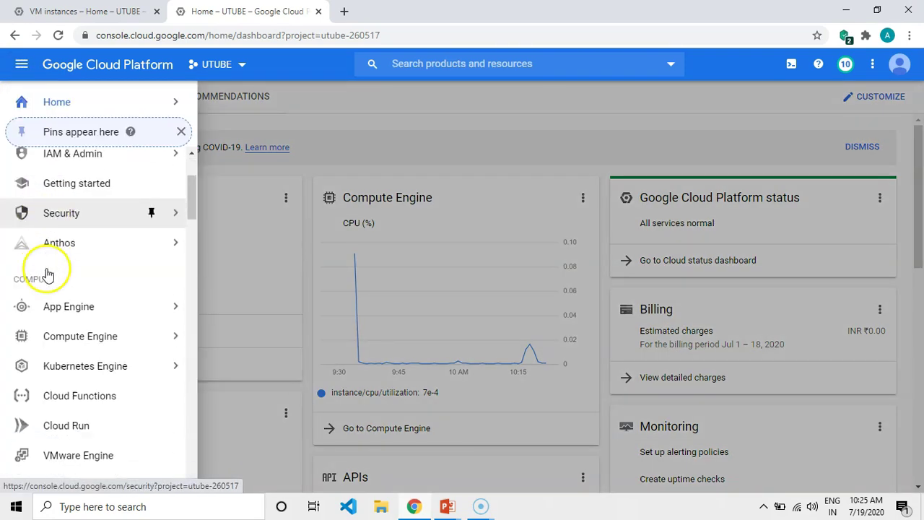
{"action": "scroll", "coordinate": [47, 273], "scroll_direction": "down", "scroll_amount": 5}
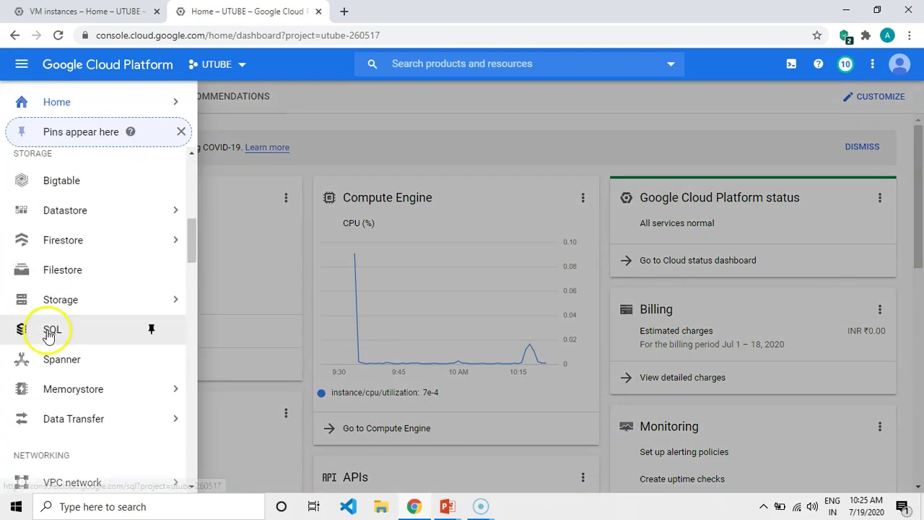
{"action": "left_click", "coordinate": [49, 337]}
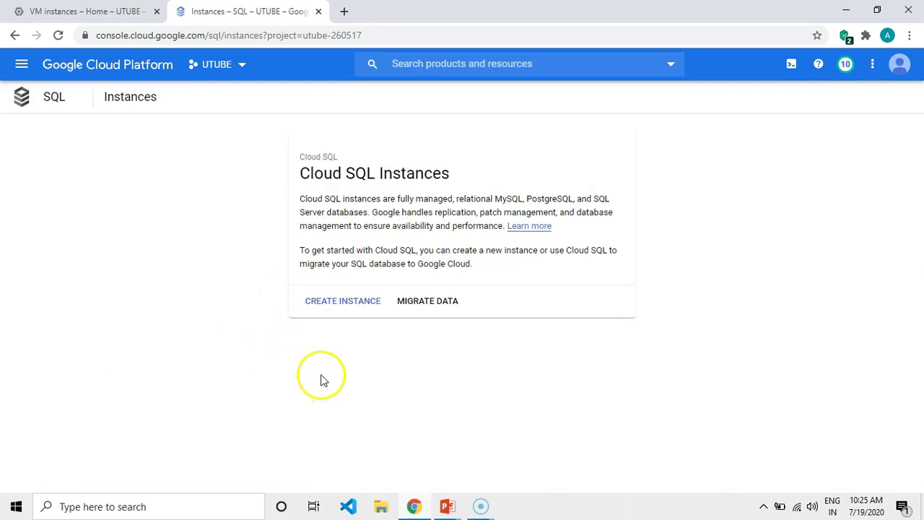
Step: Start creating a Cloud SQL instance and choose MySQL as the database engine
{"action": "left_click_drag", "start_coordinate": [294, 175], "coordinate": [452, 175]}
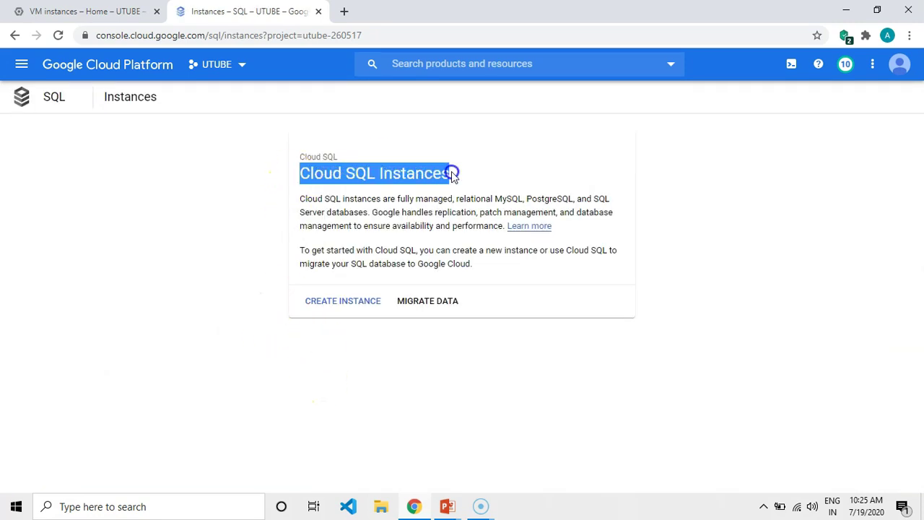
{"action": "left_click", "coordinate": [337, 300]}
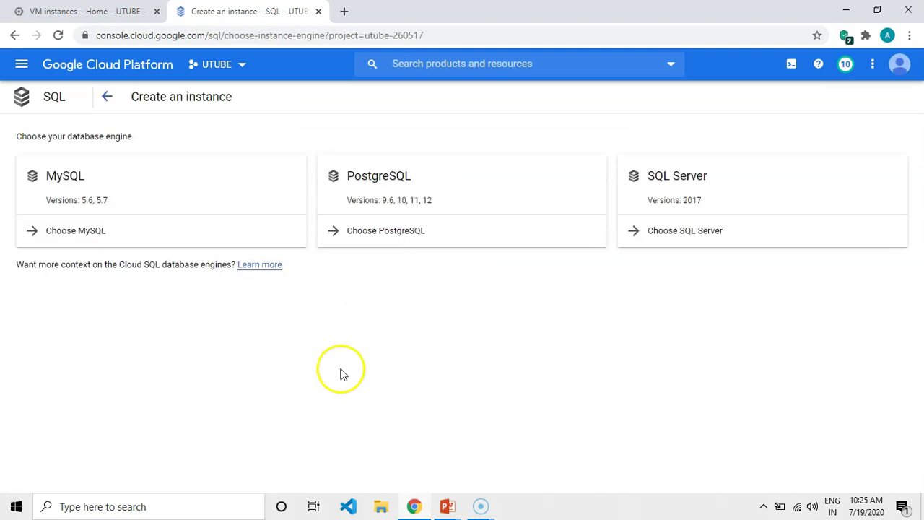
{"action": "left_click", "coordinate": [45, 179]}
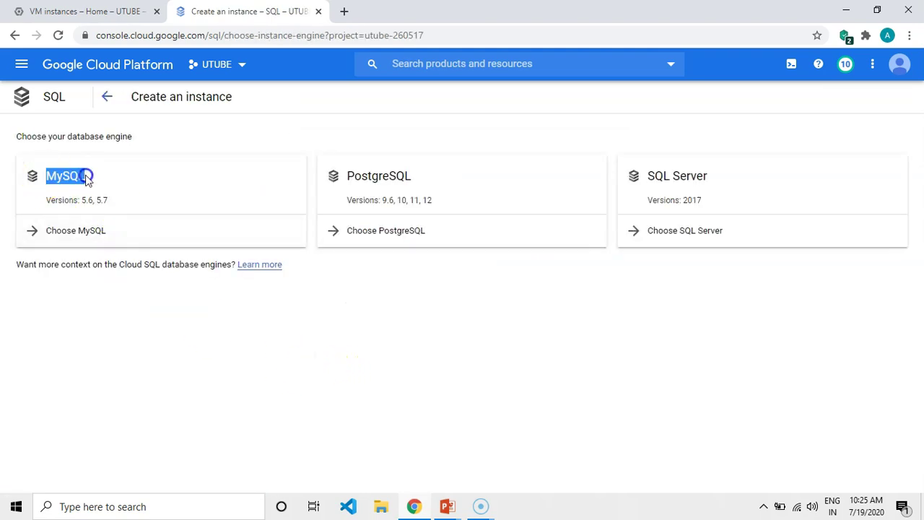
{"action": "left_click", "coordinate": [77, 231]}
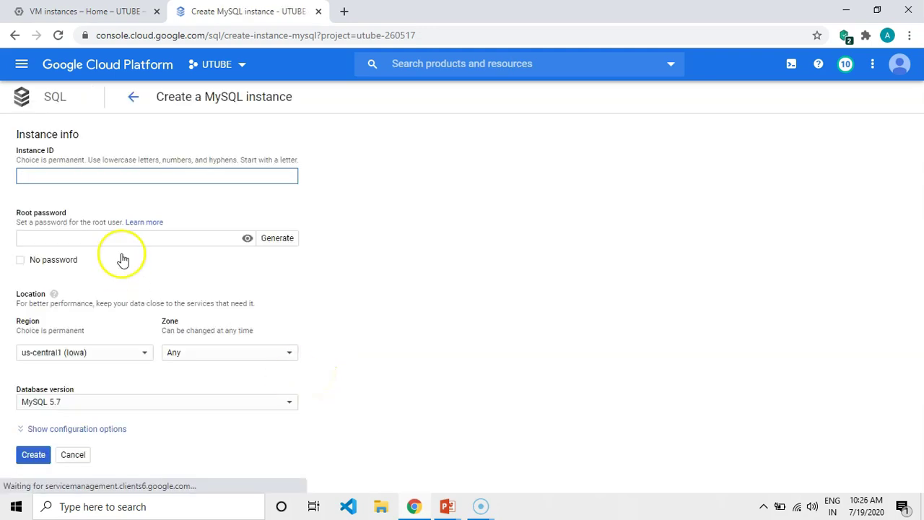
Step: Set the instance ID to test-mysql and enter the root password
{"action": "left_click", "coordinate": [87, 178]}
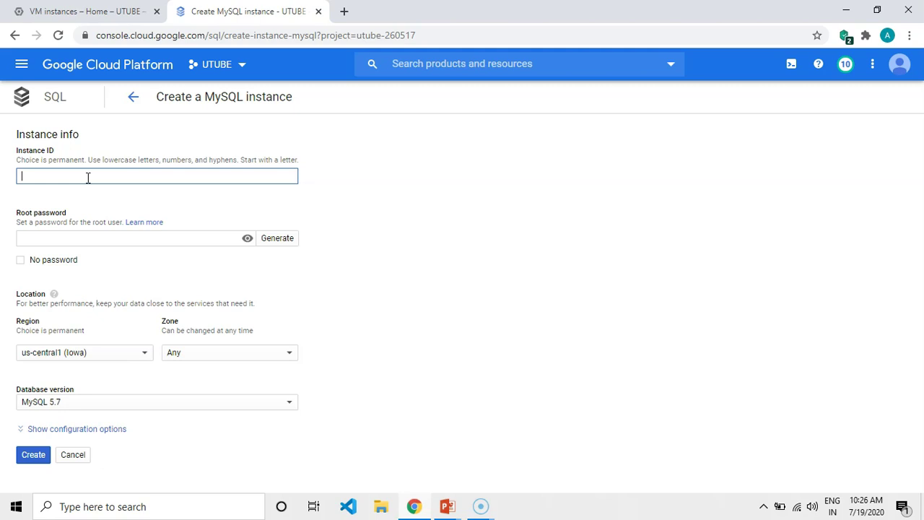
{"action": "type", "text": "test-mysql"}
{"action": "left_click", "coordinate": [103, 240]}
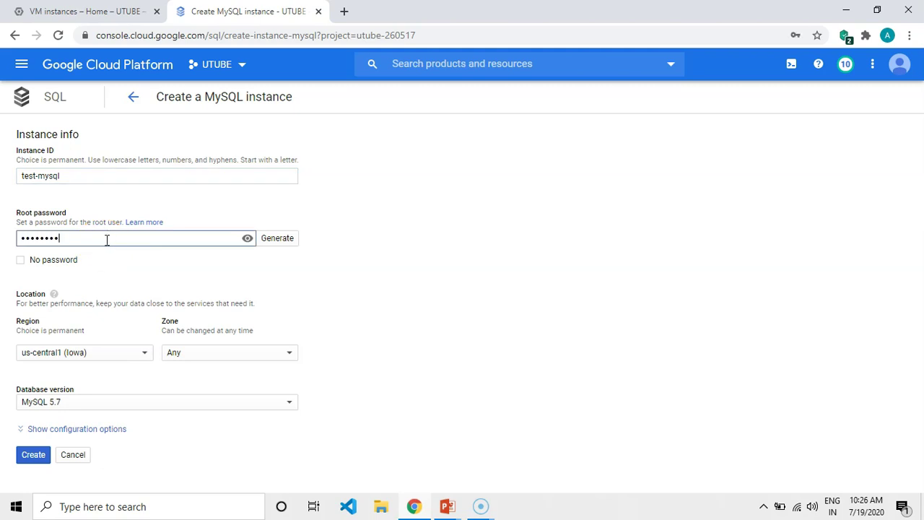
Step: Set the instance's region to asia-east1 (Taiwan)
{"action": "left_click", "coordinate": [141, 353]}
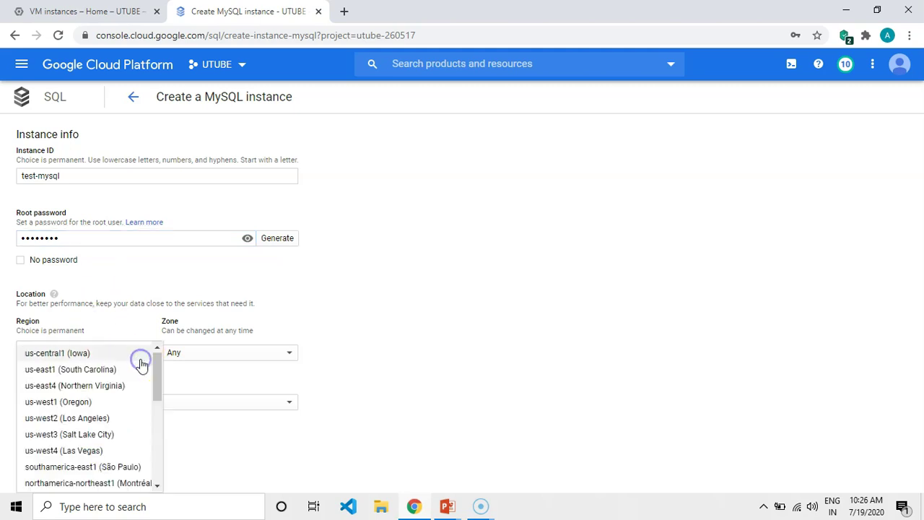
{"action": "left_click_drag", "start_coordinate": [157, 373], "coordinate": [159, 449]}
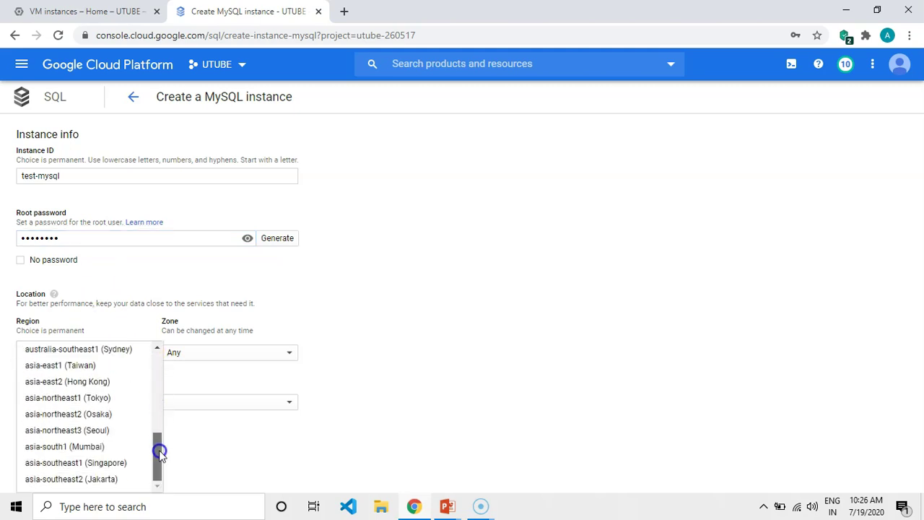
{"action": "left_click", "coordinate": [69, 366]}
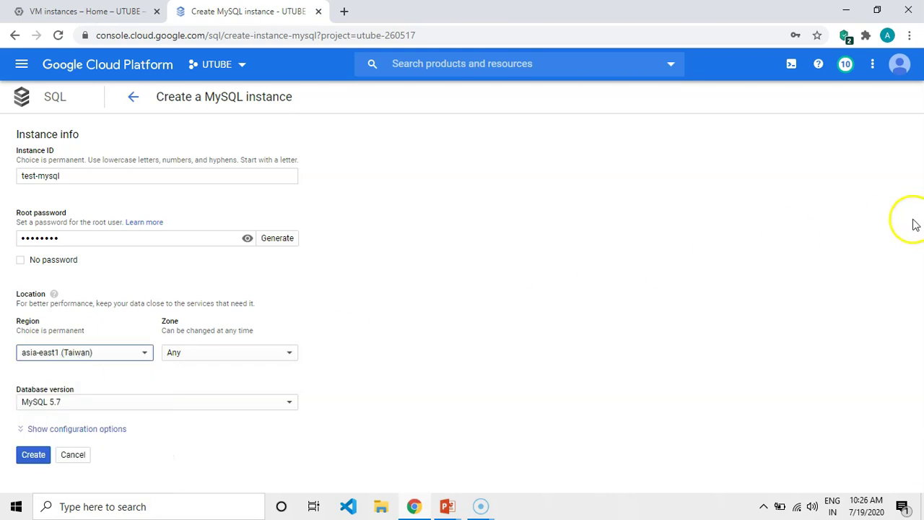
Step: Show the configuration options and keep MySQL 5.7 as the database version
{"action": "left_click", "coordinate": [62, 430]}
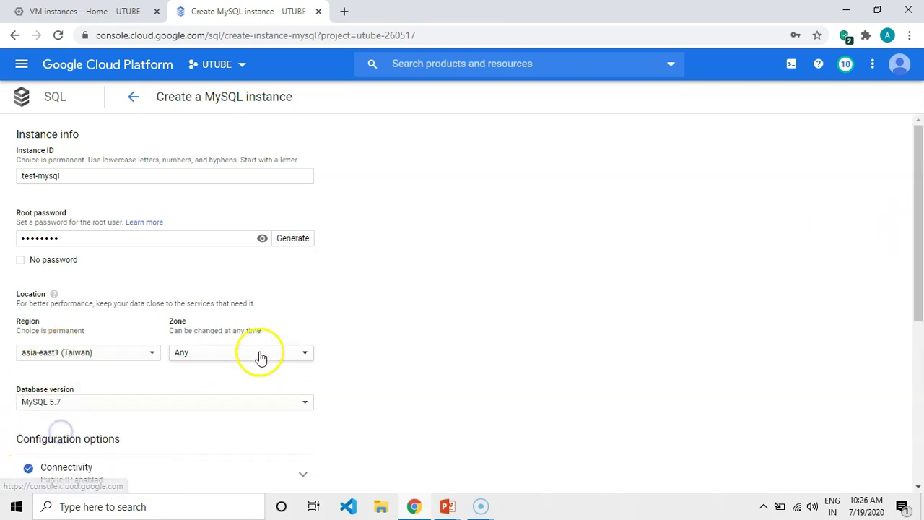
{"action": "scroll", "coordinate": [260, 354], "scroll_direction": "down", "scroll_amount": 3}
{"action": "left_click", "coordinate": [170, 202]}
{"action": "left_click", "coordinate": [51, 237]}
{"action": "scroll", "coordinate": [389, 256], "scroll_direction": "down", "scroll_amount": 2}
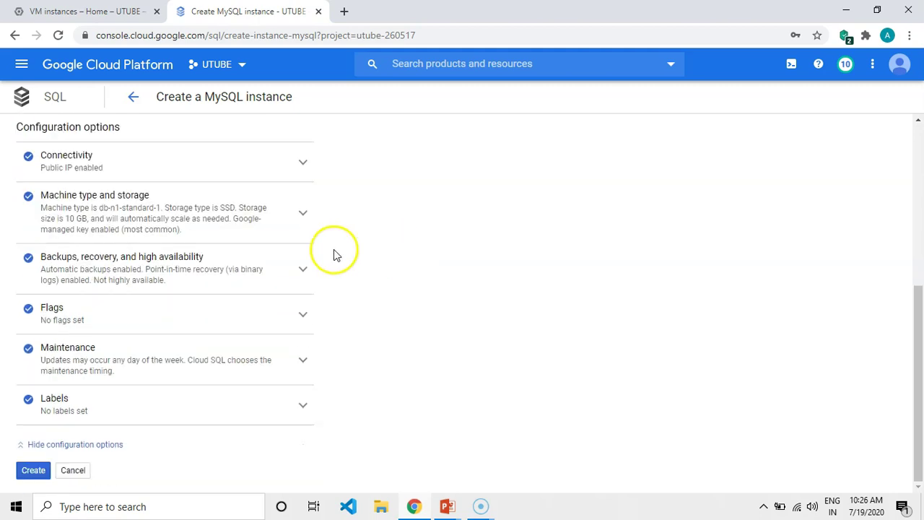
Step: Add an authorized network named mysql-db-client under the Public IP connectivity settings
{"action": "left_click", "coordinate": [287, 160]}
{"action": "scroll", "coordinate": [378, 281], "scroll_direction": "down", "scroll_amount": 1}
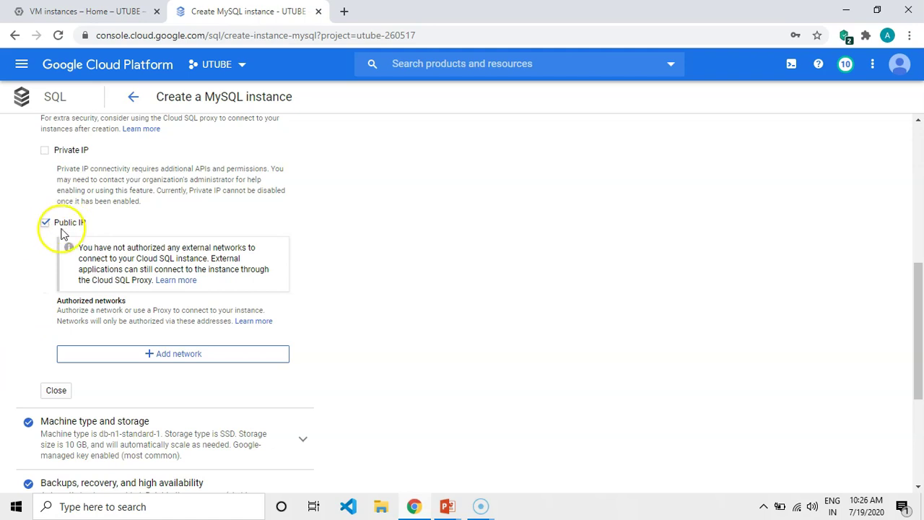
{"action": "left_click_drag", "start_coordinate": [43, 301], "coordinate": [125, 304]}
{"action": "left_click", "coordinate": [186, 355]}
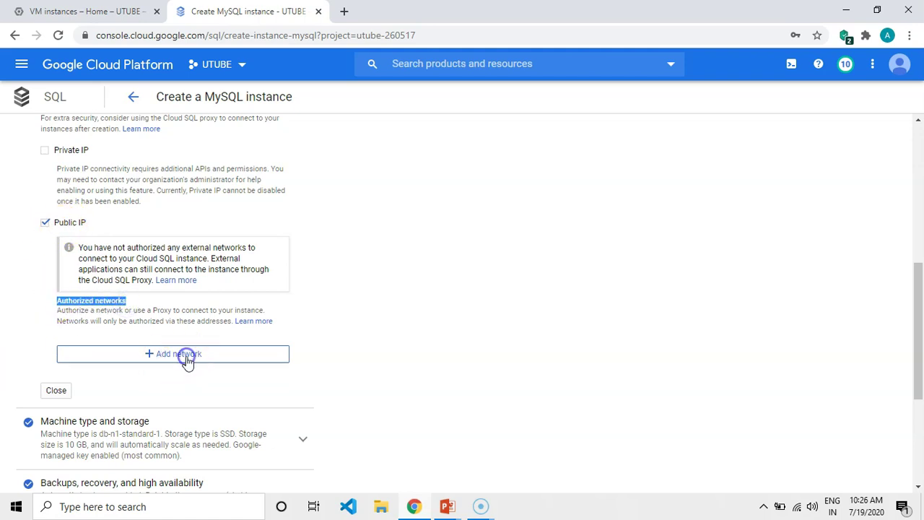
{"action": "left_click", "coordinate": [120, 233]}
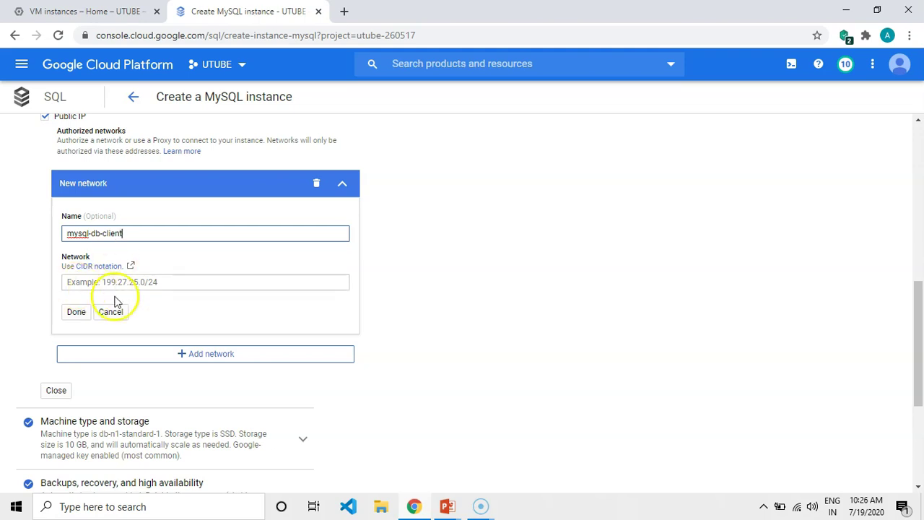
Step: Open the Compute Engine VM instances list from the other console page and copy the external IP of centos-sql-client
{"action": "left_click", "coordinate": [72, 11]}
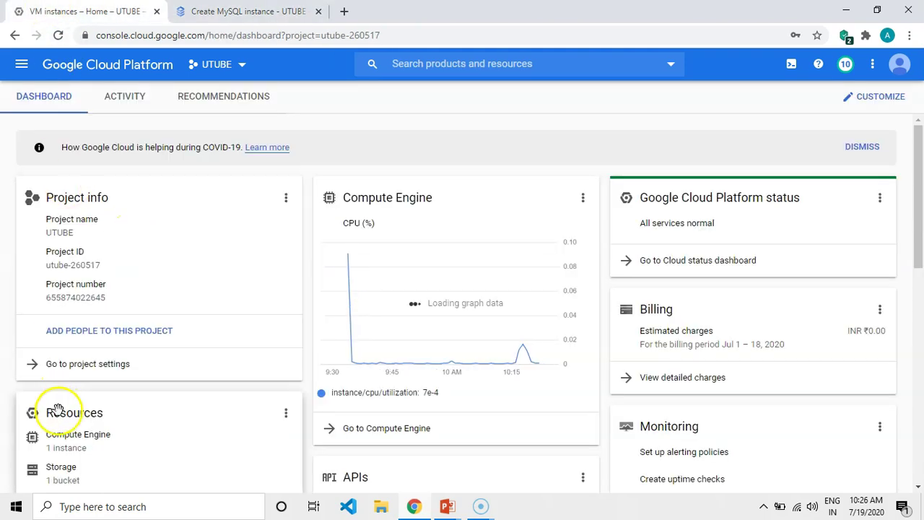
{"action": "left_click", "coordinate": [67, 438]}
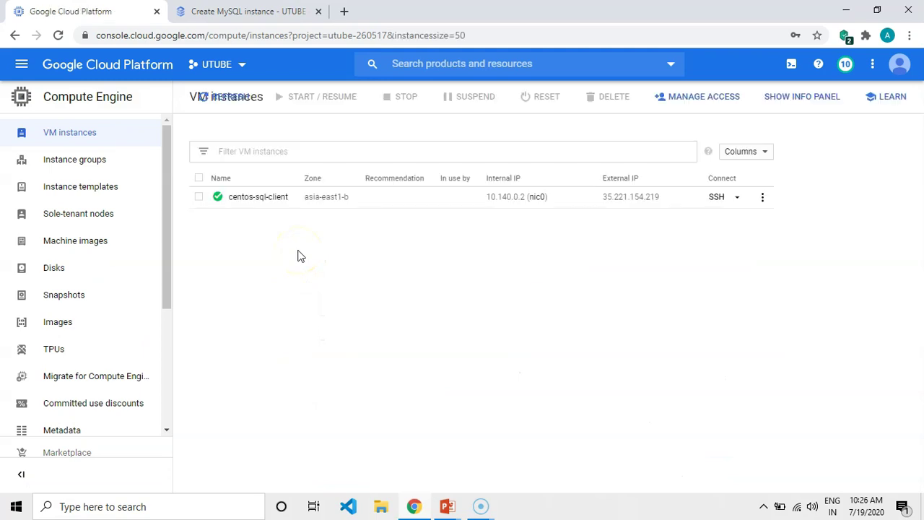
{"action": "left_click_drag", "start_coordinate": [283, 200], "coordinate": [229, 202]}
{"action": "left_click", "coordinate": [324, 289]}
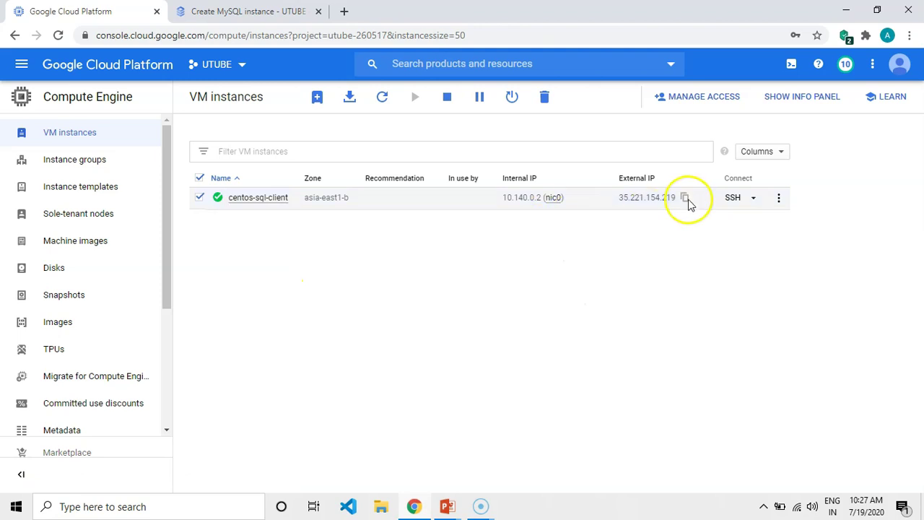
{"action": "left_click", "coordinate": [687, 199]}
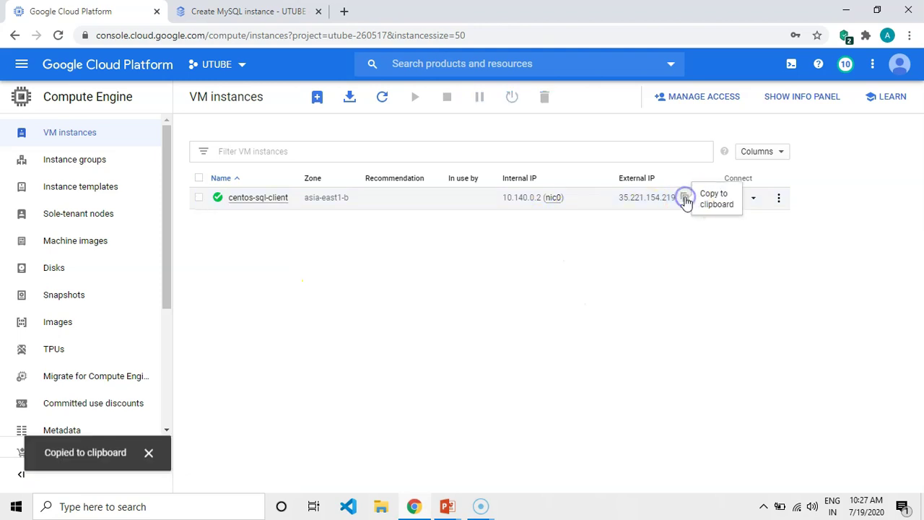
Step: Back in the MySQL instance form, paste 35.221.154.219 as the mysql-db-client network address and finish the entry
{"action": "left_click", "coordinate": [196, 10]}
{"action": "left_click", "coordinate": [153, 280]}
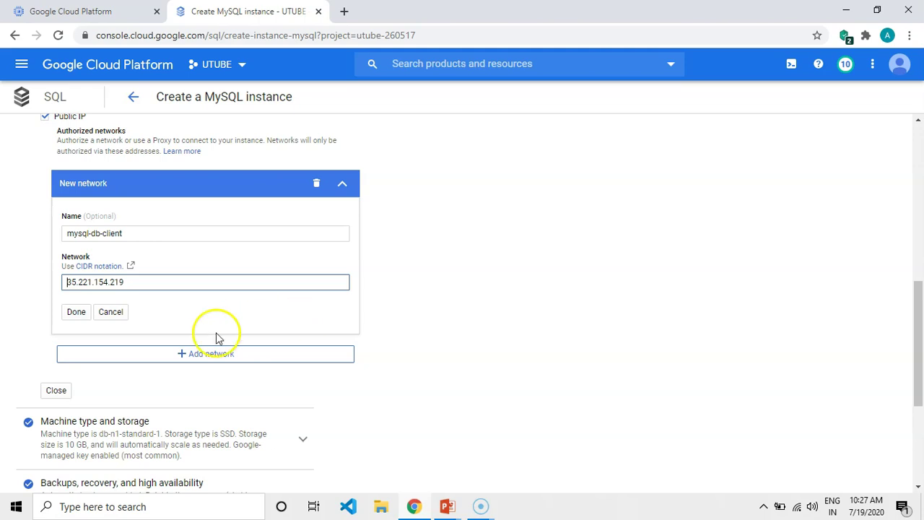
{"action": "left_click", "coordinate": [78, 313]}
{"action": "scroll", "coordinate": [221, 241], "scroll_direction": "up", "scroll_amount": 4}
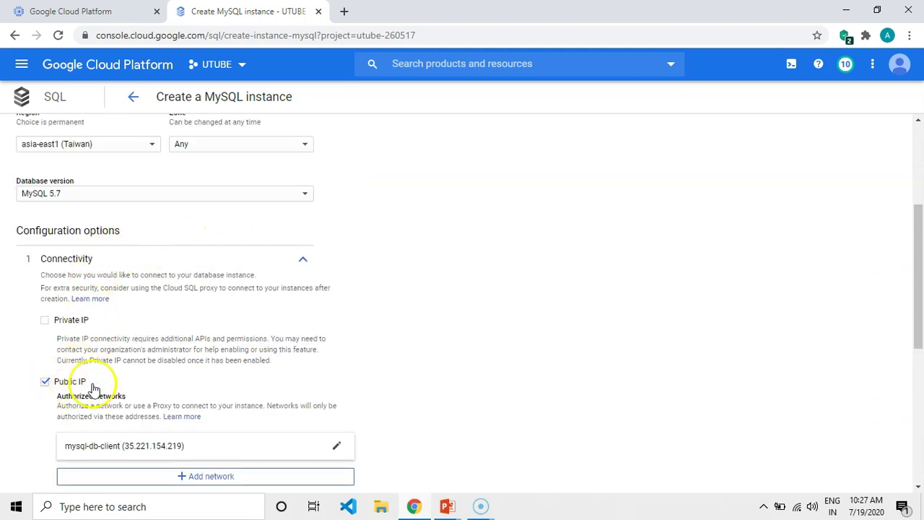
Step: Expand the machine type and storage settings and change the machine type to db-n1-standard-4 (4 vCPU, 15 GB)
{"action": "scroll", "coordinate": [192, 361], "scroll_direction": "down", "scroll_amount": 4}
{"action": "left_click", "coordinate": [173, 309]}
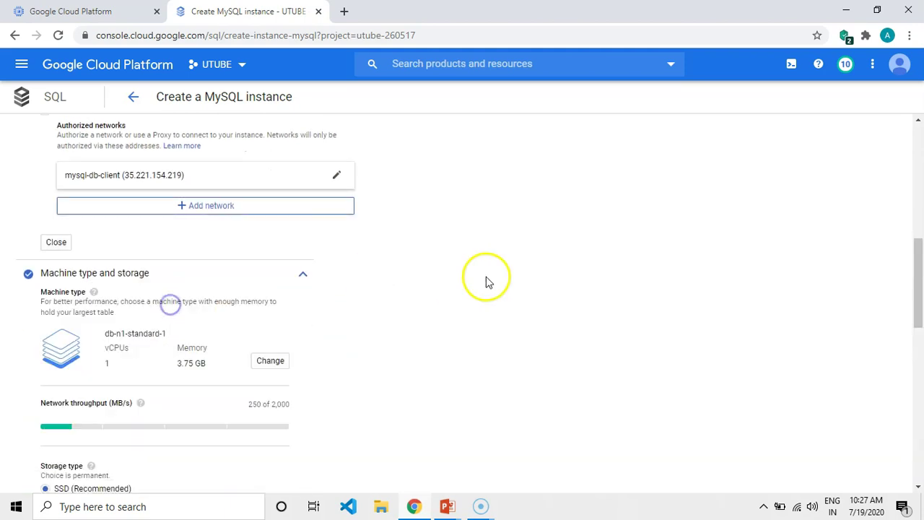
{"action": "scroll", "coordinate": [489, 280], "scroll_direction": "down", "scroll_amount": 2}
{"action": "left_click", "coordinate": [269, 226]}
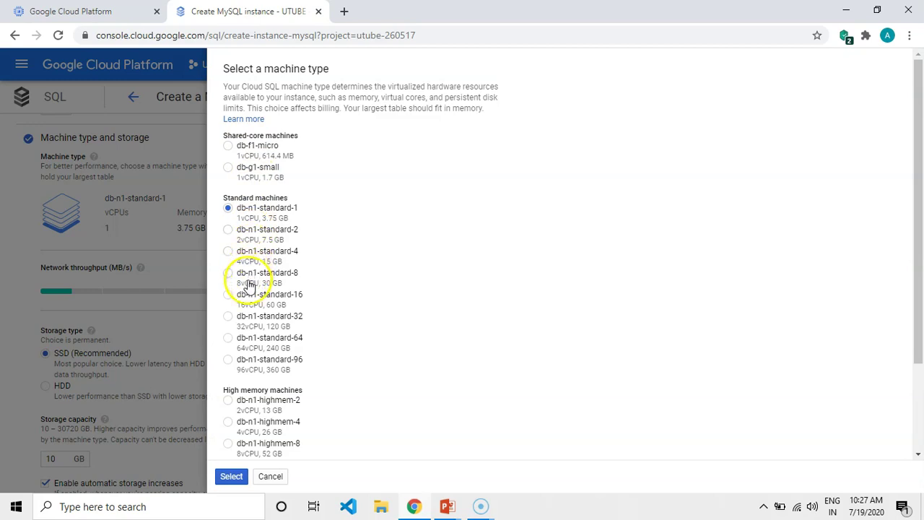
{"action": "left_click", "coordinate": [228, 250]}
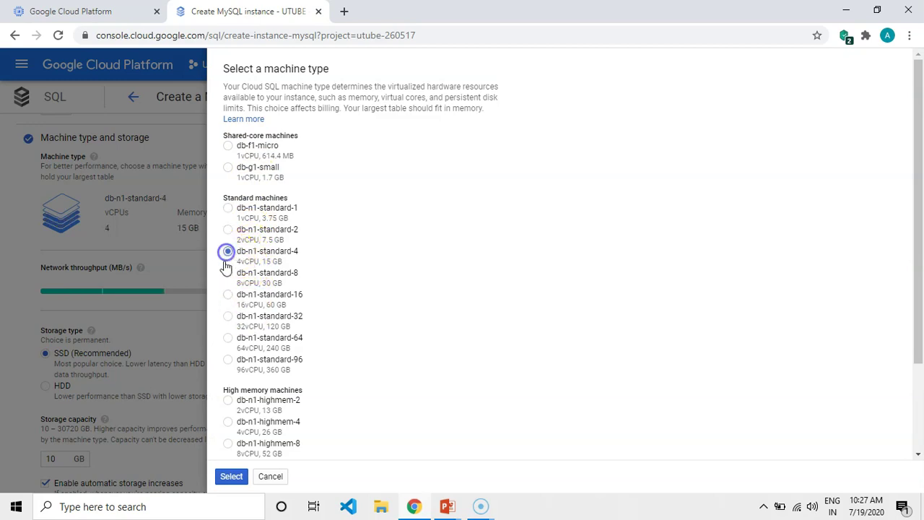
{"action": "left_click", "coordinate": [231, 478]}
{"action": "scroll", "coordinate": [376, 328], "scroll_direction": "down", "scroll_amount": 3}
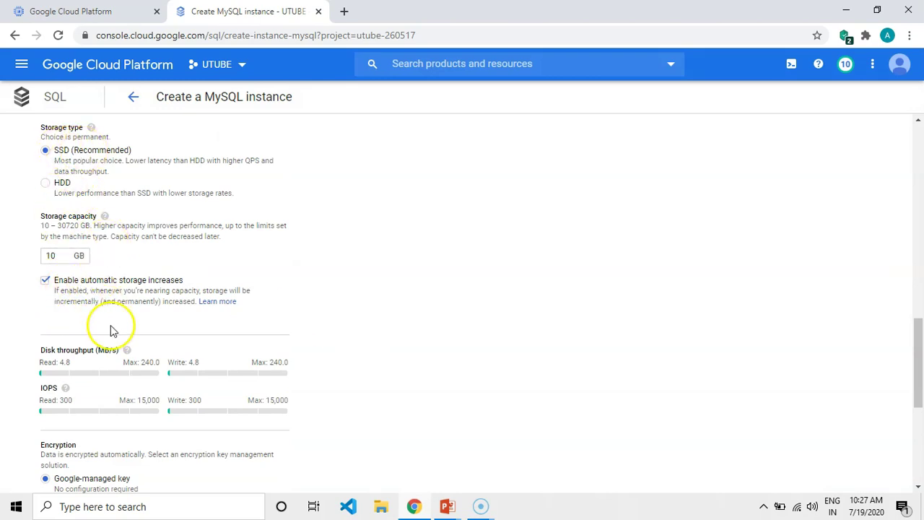
Step: Expand the backups, recovery, and high availability settings and set the availability to High availability (regional)
{"action": "scroll", "coordinate": [114, 328], "scroll_direction": "down", "scroll_amount": 3}
{"action": "scroll", "coordinate": [116, 328], "scroll_direction": "down", "scroll_amount": 2}
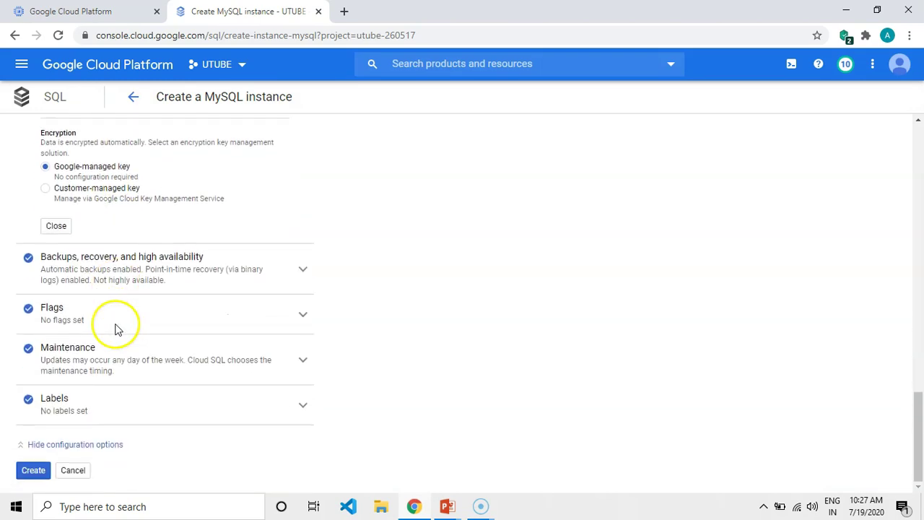
{"action": "left_click", "coordinate": [201, 261]}
{"action": "scroll", "coordinate": [418, 262], "scroll_direction": "down", "scroll_amount": 2}
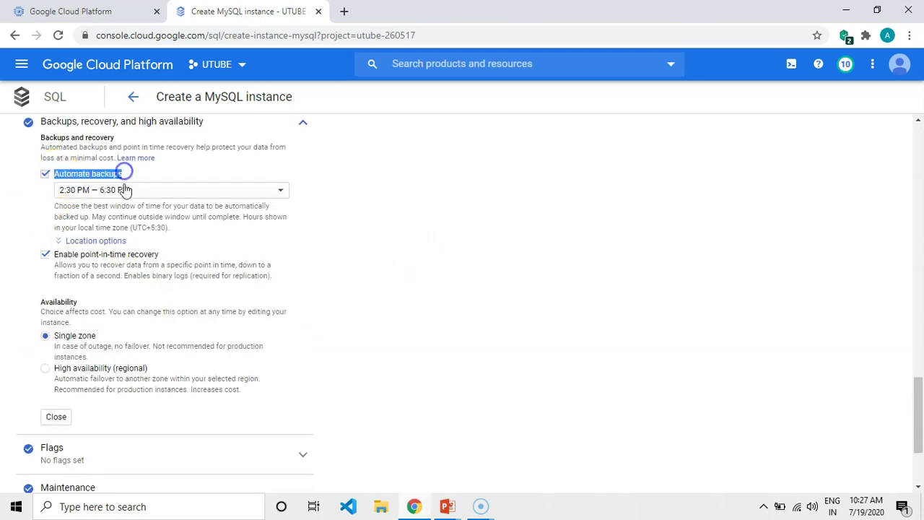
{"action": "scroll", "coordinate": [169, 287], "scroll_direction": "down", "scroll_amount": 2}
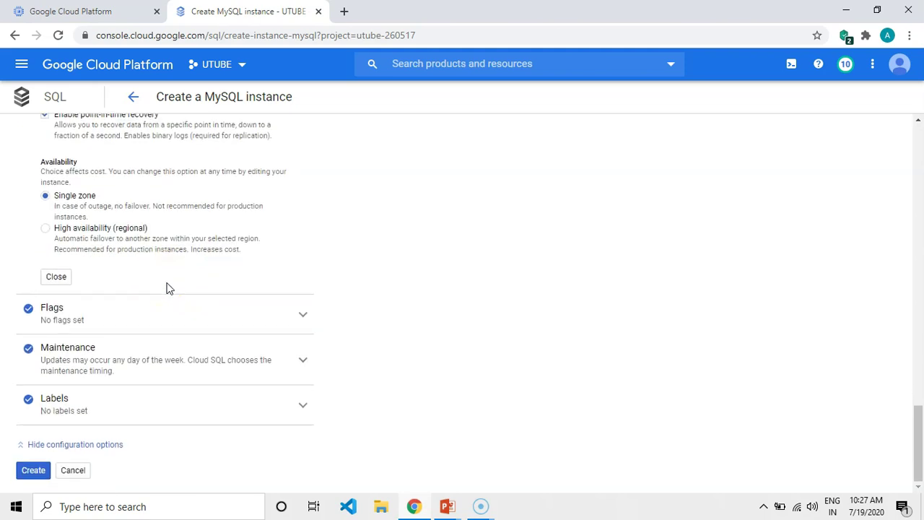
{"action": "left_click_drag", "start_coordinate": [46, 195], "coordinate": [96, 196]}
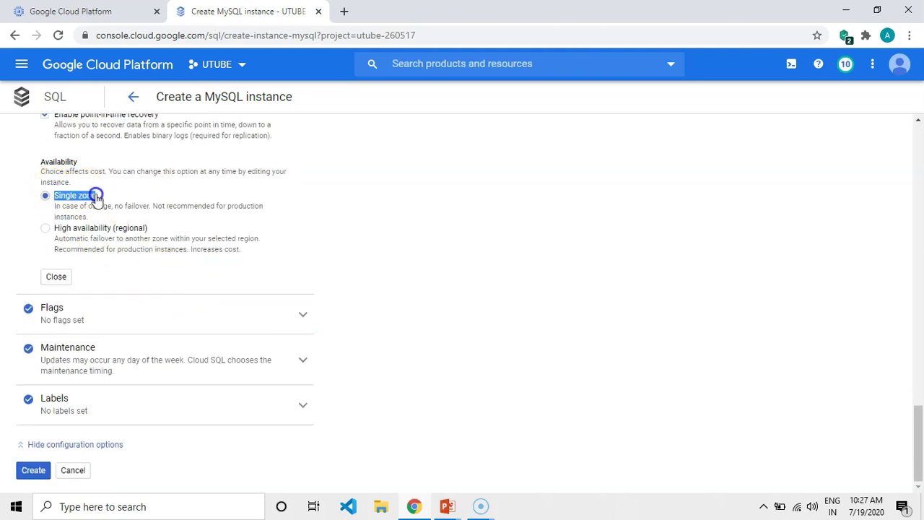
{"action": "left_click", "coordinate": [46, 228]}
{"action": "left_click_drag", "start_coordinate": [148, 228], "coordinate": [61, 233]}
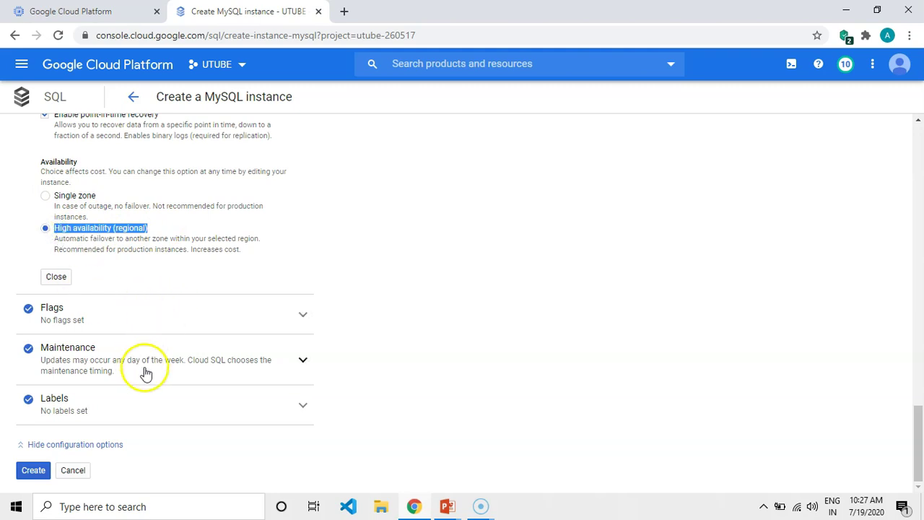
Step: Create the configured MySQL instance and check the status of test-mysql in the instances list
{"action": "left_click", "coordinate": [31, 470]}
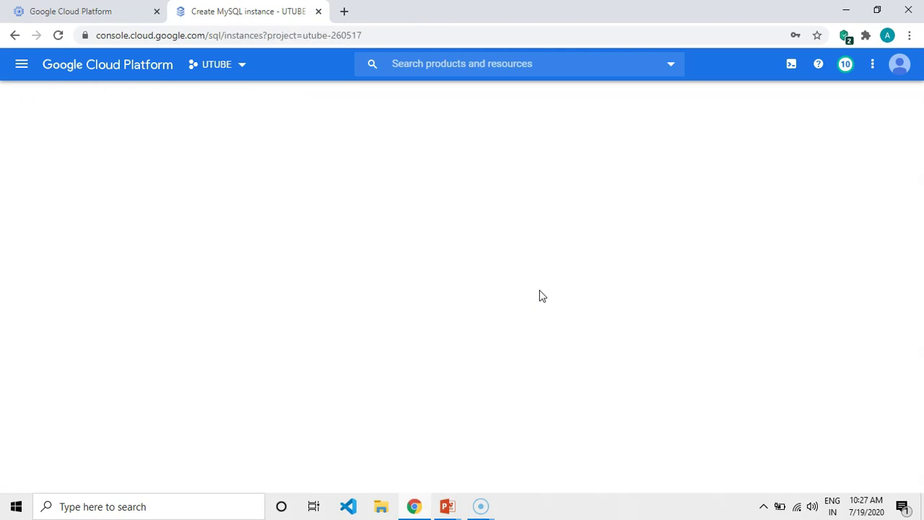
{"action": "left_click", "coordinate": [539, 304]}
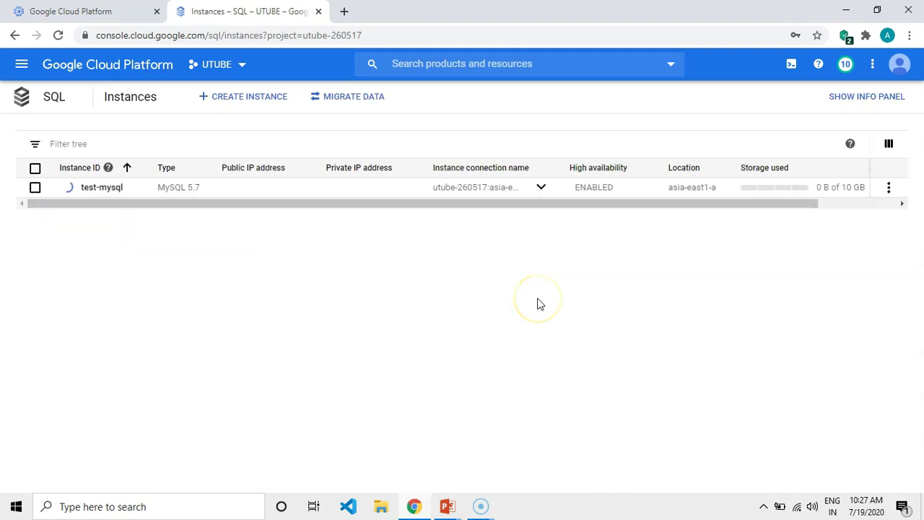
{"action": "mouse_move", "coordinate": [67, 201]}
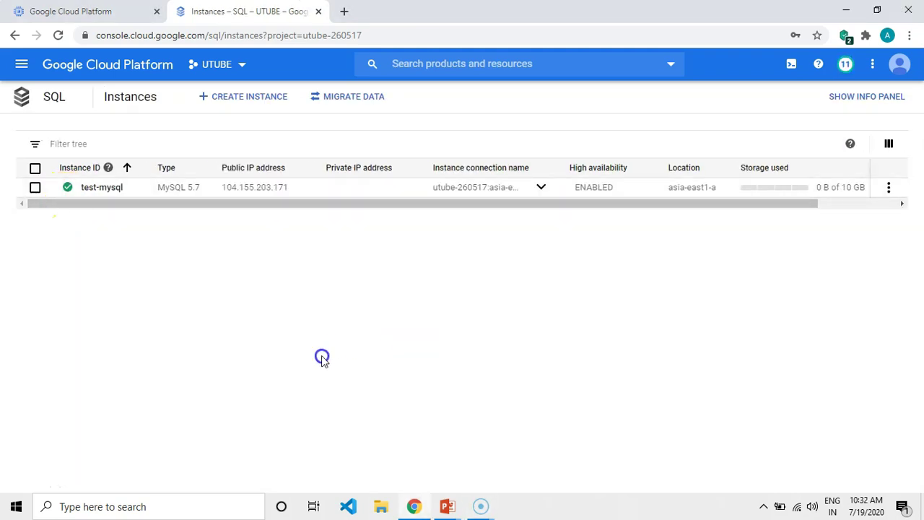
{"action": "mouse_move", "coordinate": [68, 199]}
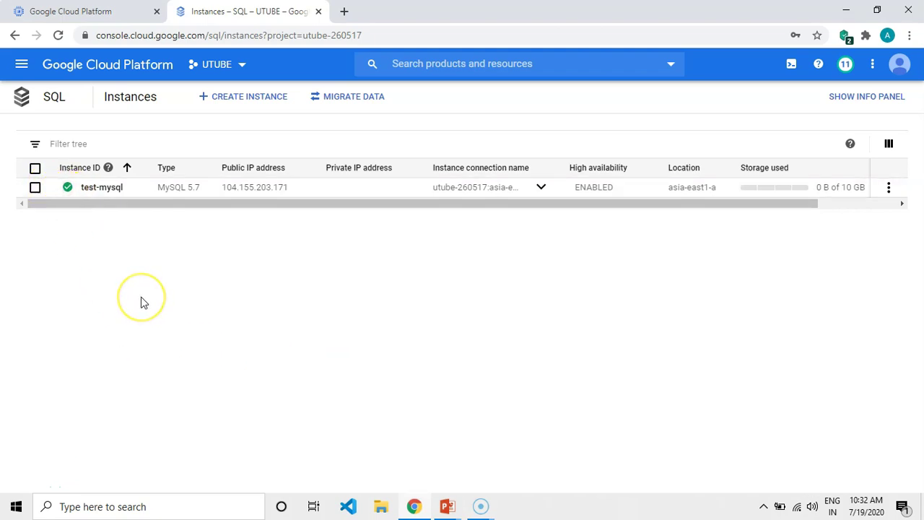
Step: Switch to the PowerPoint slideshow, review the Step 3 slide on connecting with a DB client, and return to the Cloud console
{"action": "key", "text": "alt+Tab"}
{"action": "key", "text": "alt+Tab"}
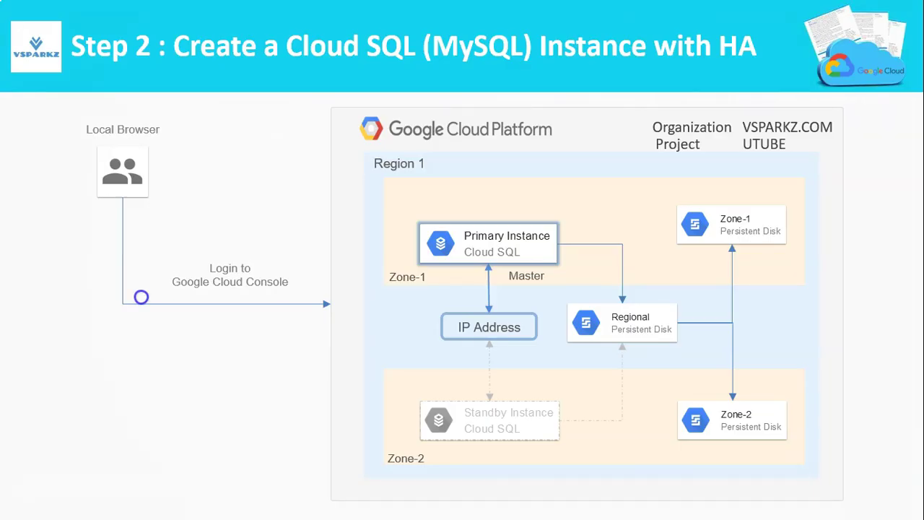
{"action": "left_click", "coordinate": [140, 297]}
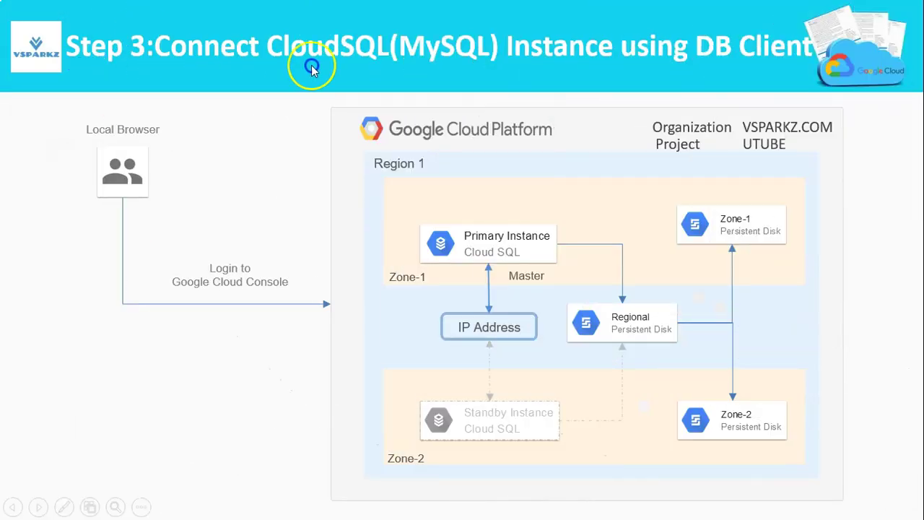
{"action": "left_click", "coordinate": [711, 140]}
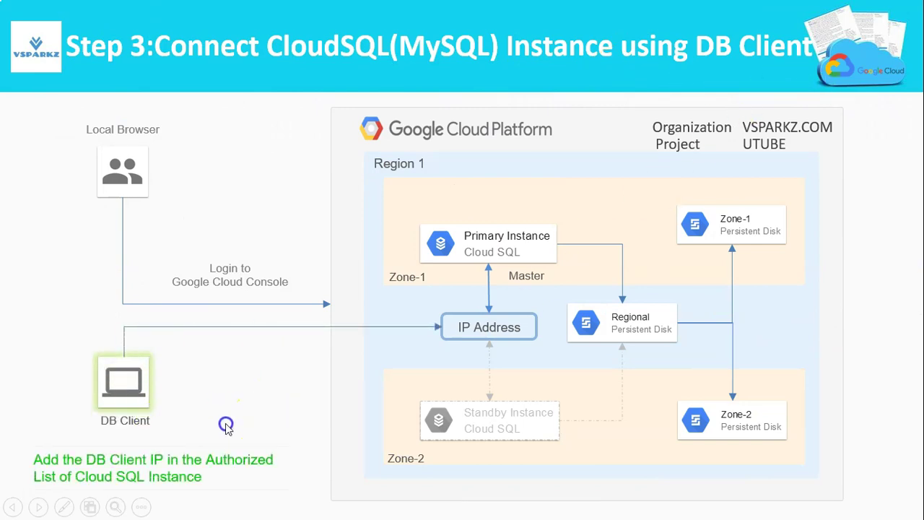
{"action": "key", "text": "alt+Tab"}
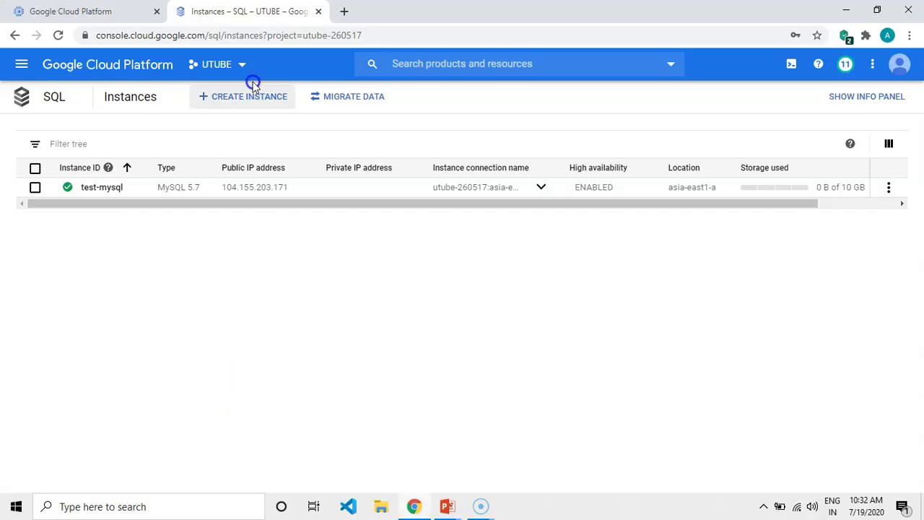
Step: Open an SSH session to the centos-sql-client VM from the Compute Engine VM instances page
{"action": "left_click", "coordinate": [79, 12]}
{"action": "left_click", "coordinate": [732, 197]}
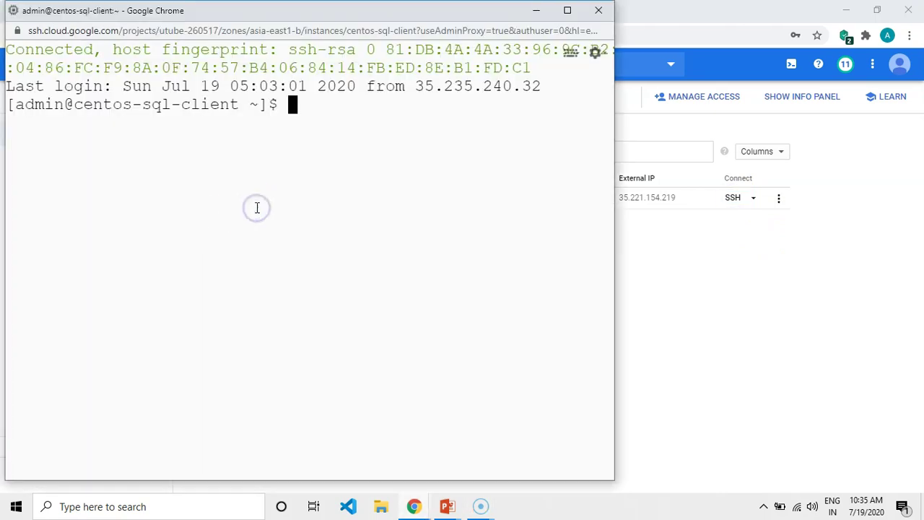
{"action": "key", "text": "Return"}
{"action": "key", "text": "Return"}
{"action": "key", "text": "Return"}
{"action": "key", "text": "Return"}
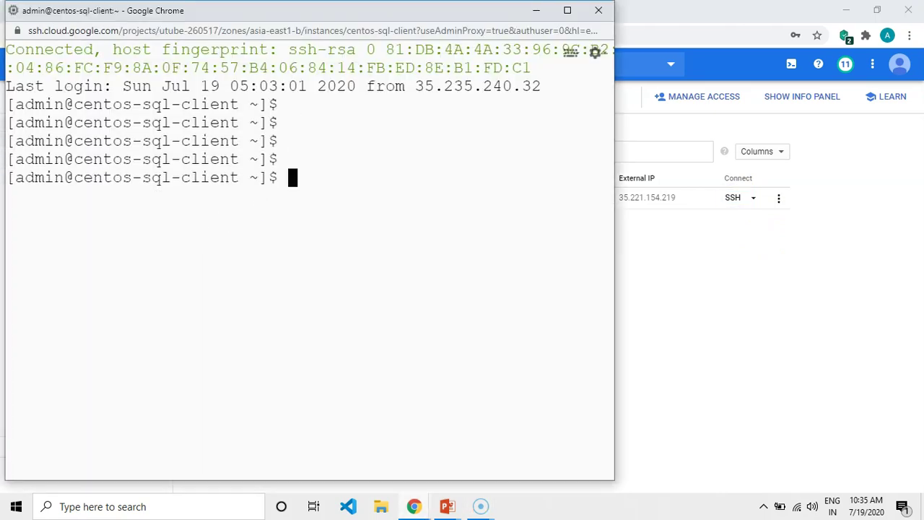
Step: Switch to the root account in the SSH session with sudo su -
{"action": "type", "text": "sudo su -"}
{"action": "key", "text": "Return"}
{"action": "key", "text": "Return"}
{"action": "key", "text": "Return"}
{"action": "key", "text": "Return"}
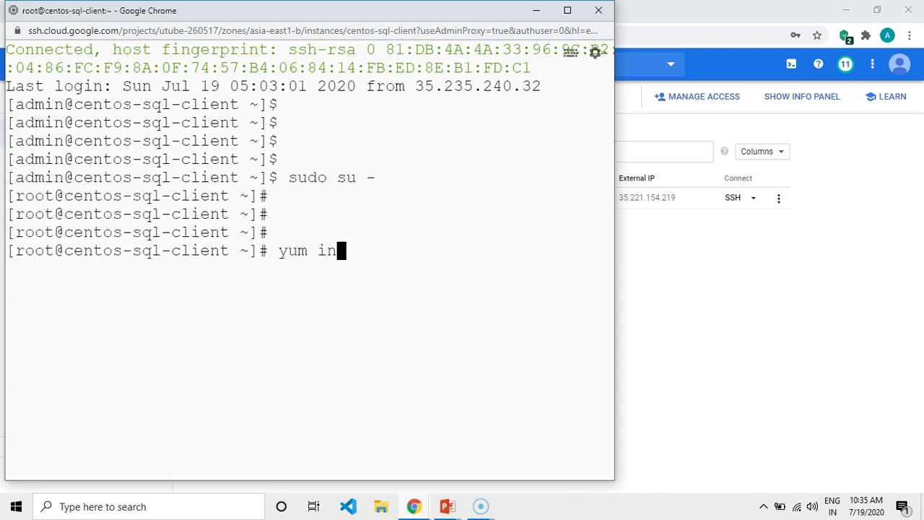
Step: Install the MySQL client package (mariadb) with yum, widen the terminal window, and answer y to the installation prompt
{"action": "type", "text": "ql"}
{"action": "key", "text": "Return"}
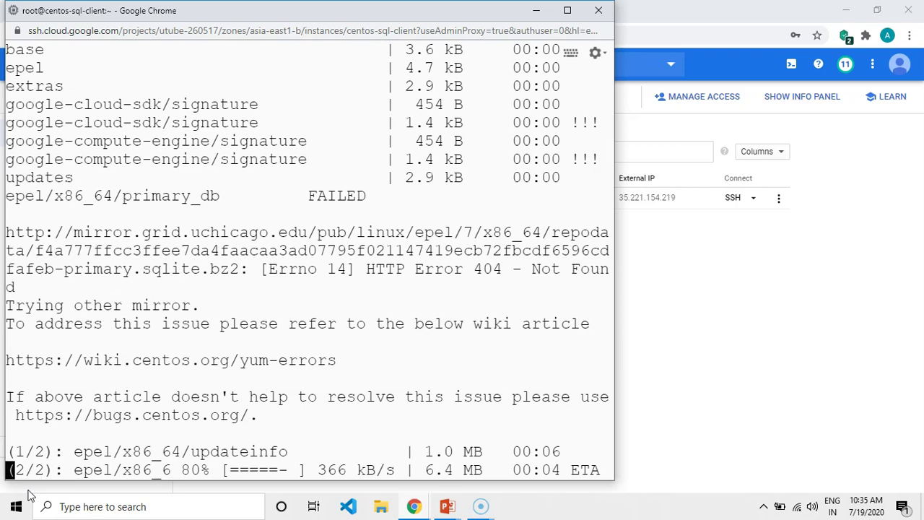
{"action": "left_click", "coordinate": [29, 490]}
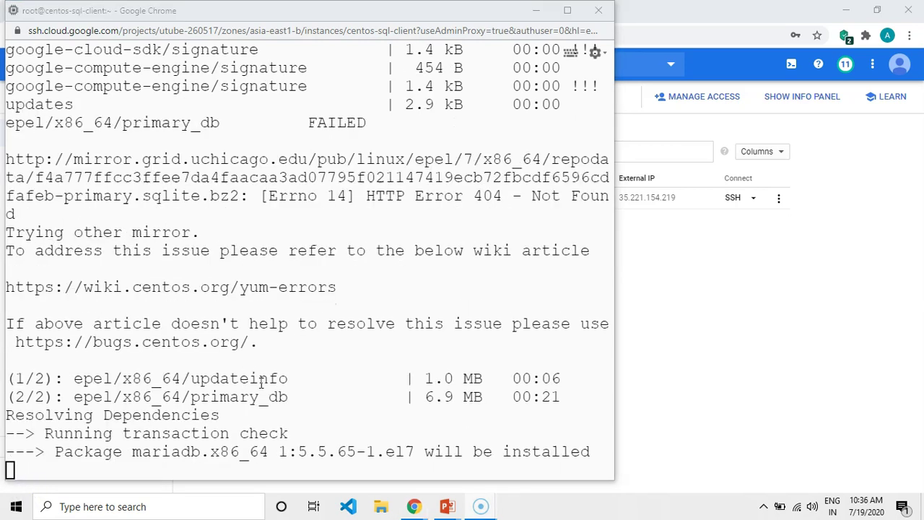
{"action": "left_click_drag", "start_coordinate": [614, 292], "coordinate": [792, 282]}
{"action": "type", "text": "y"}
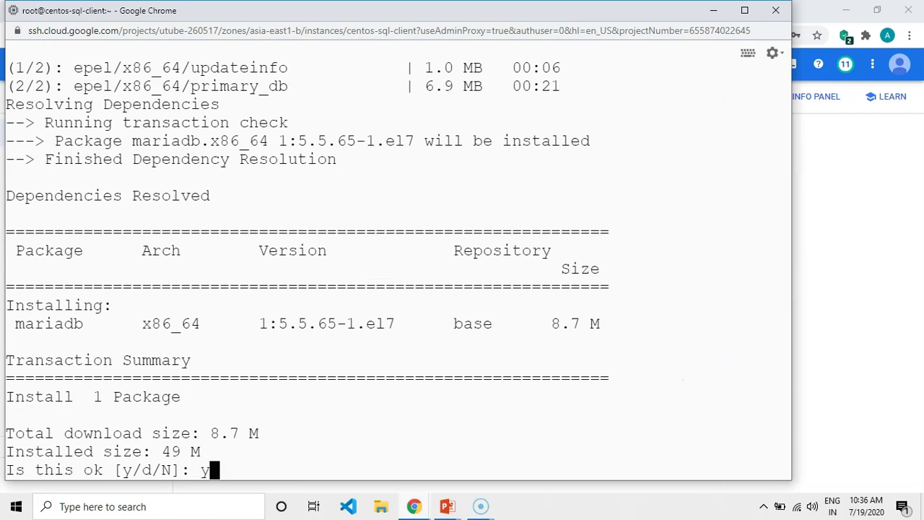
{"action": "key", "text": "Return"}
{"action": "left_click", "coordinate": [685, 415]}
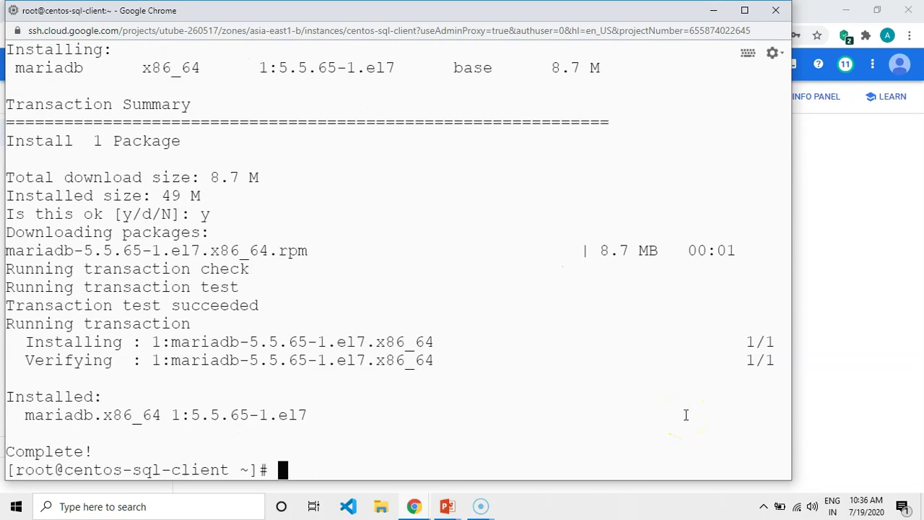
{"action": "left_click", "coordinate": [611, 411]}
{"action": "key", "text": "Return"}
{"action": "key", "text": "Return"}
{"action": "key", "text": "Return"}
{"action": "key", "text": "Return"}
{"action": "key", "text": "Return"}
{"action": "key", "text": "Return"}
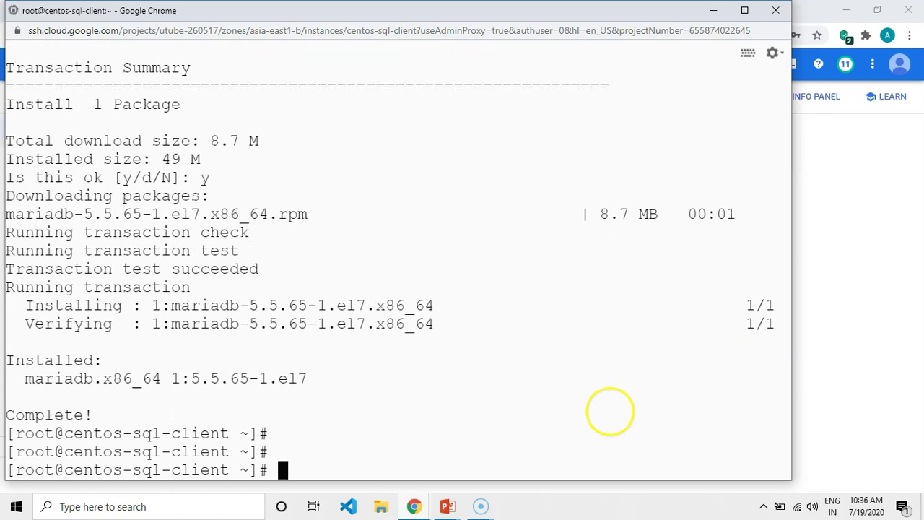
{"action": "type", "text": "mys"}
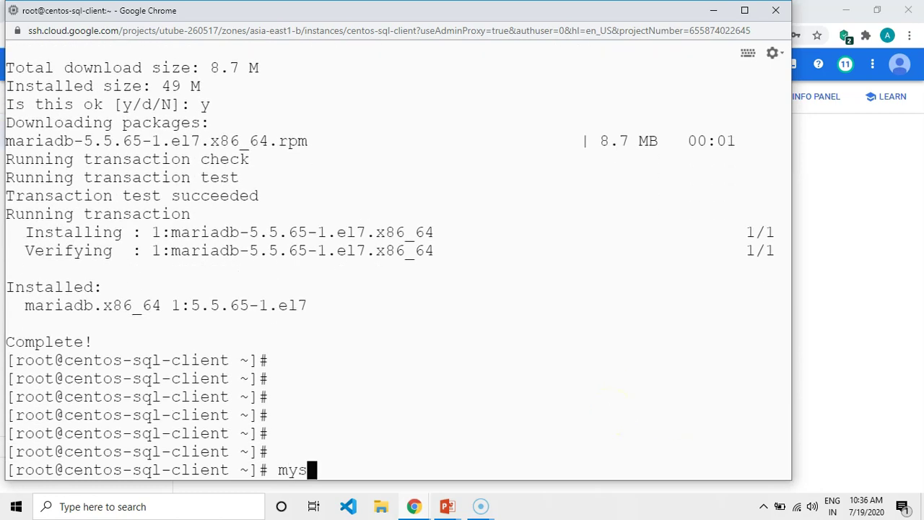
{"action": "type", "text": "ql -h"}
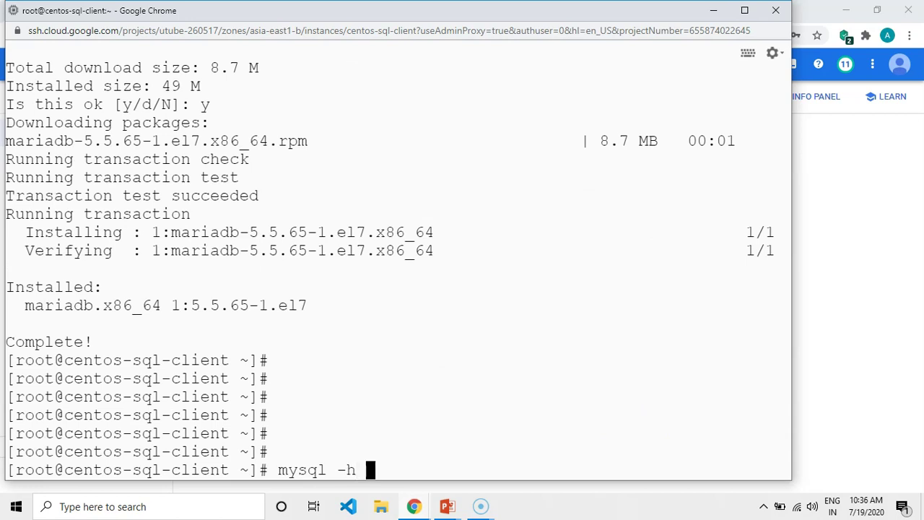
Step: In the Cloud console, open the test-mysql instance overview and copy its public IP address
{"action": "key", "text": "alt+Tab"}
{"action": "key", "text": "alt+Tab"}
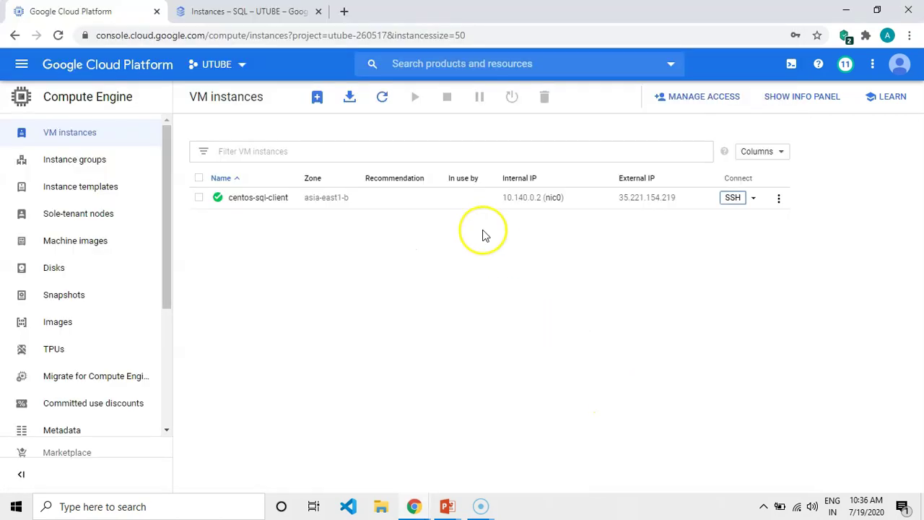
{"action": "left_click", "coordinate": [220, 9]}
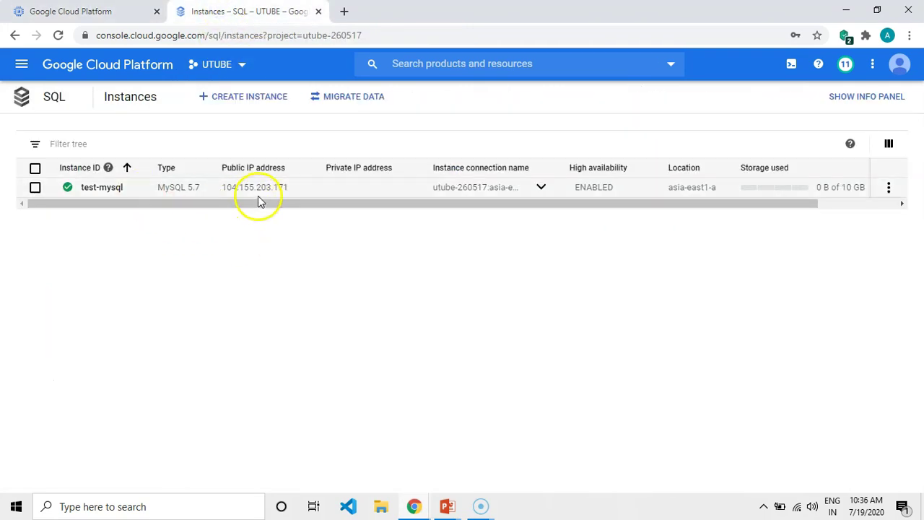
{"action": "left_click_drag", "start_coordinate": [291, 190], "coordinate": [220, 189]}
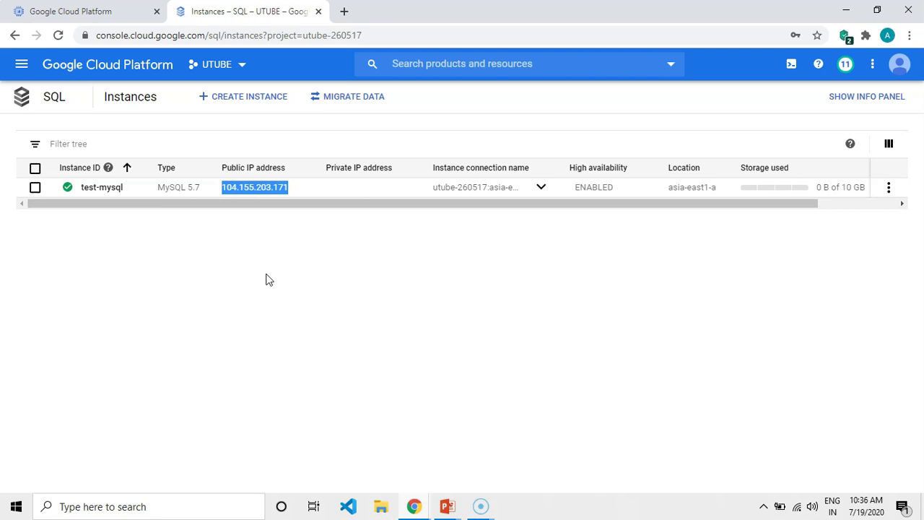
{"action": "left_click", "coordinate": [93, 187]}
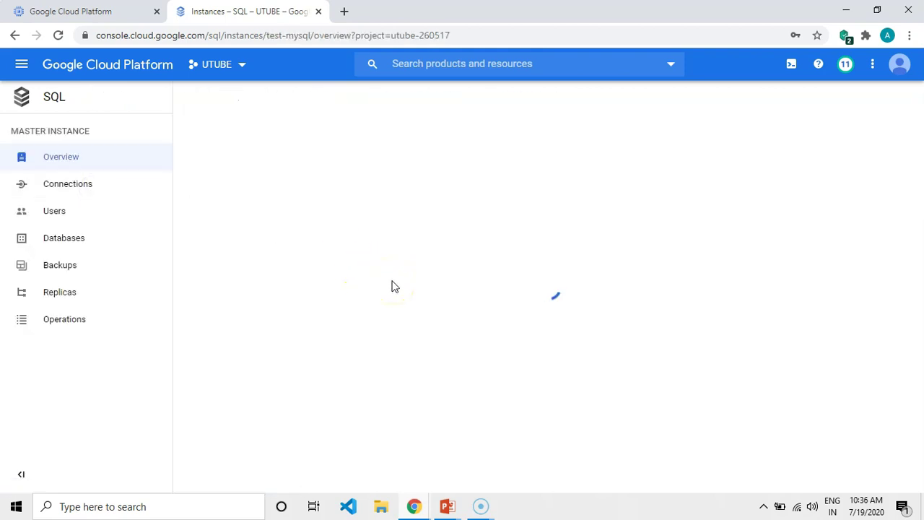
{"action": "left_click", "coordinate": [406, 307]}
{"action": "scroll", "coordinate": [462, 307], "scroll_direction": "down", "scroll_amount": 4}
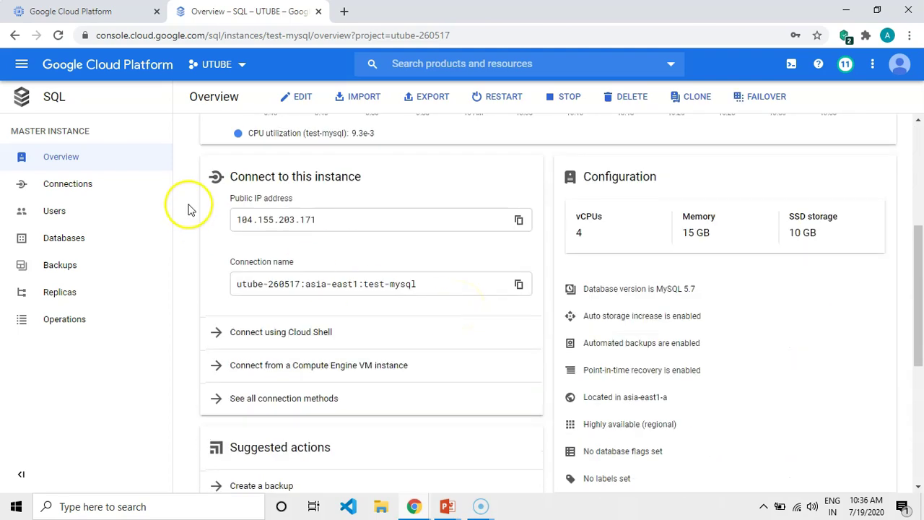
{"action": "left_click", "coordinate": [518, 219]}
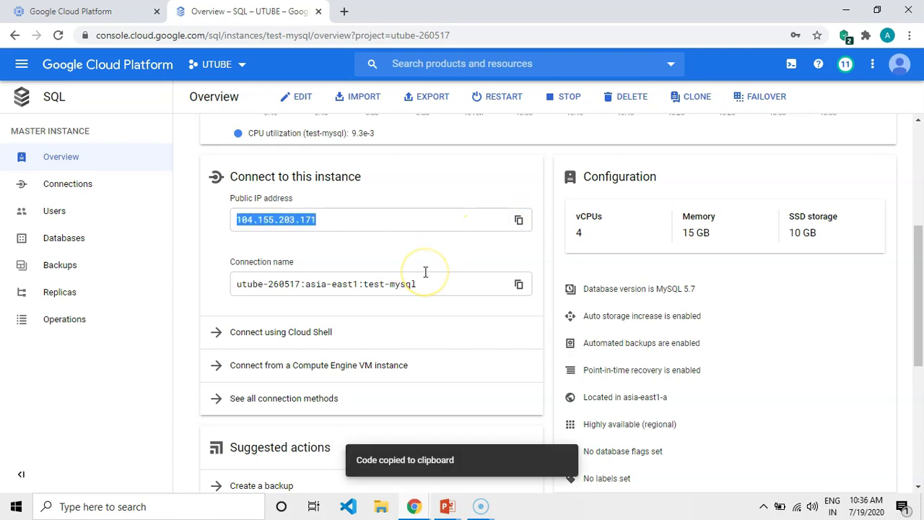
Step: Back in the SSH terminal, erase the partial mysql command and clear the screen
{"action": "key", "text": "alt+Tab"}
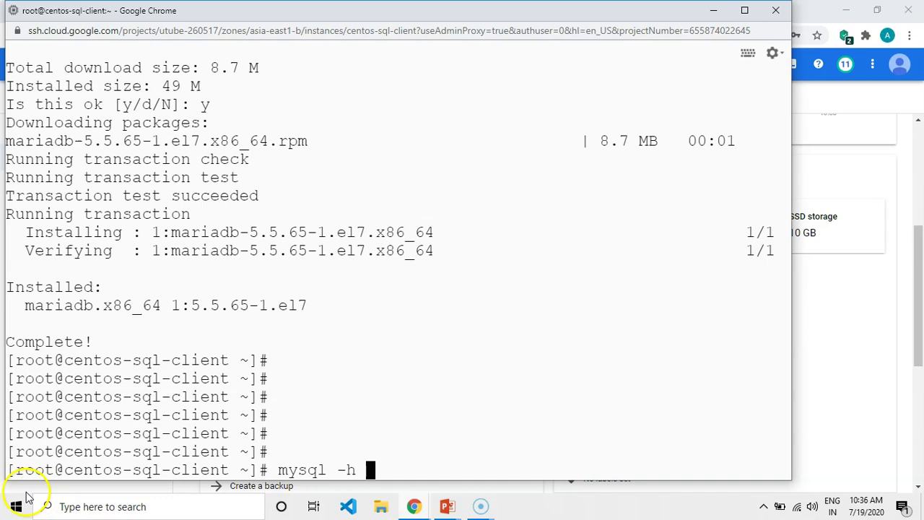
{"action": "left_click", "coordinate": [438, 418]}
{"action": "key", "text": "BackSpace"}
{"action": "key", "text": "BackSpace"}
{"action": "key", "text": "BackSpace"}
{"action": "key", "text": "BackSpace"}
{"action": "key", "text": "BackSpace"}
{"action": "key", "text": "BackSpace"}
{"action": "key", "text": "BackSpace"}
{"action": "key", "text": "BackSpace"}
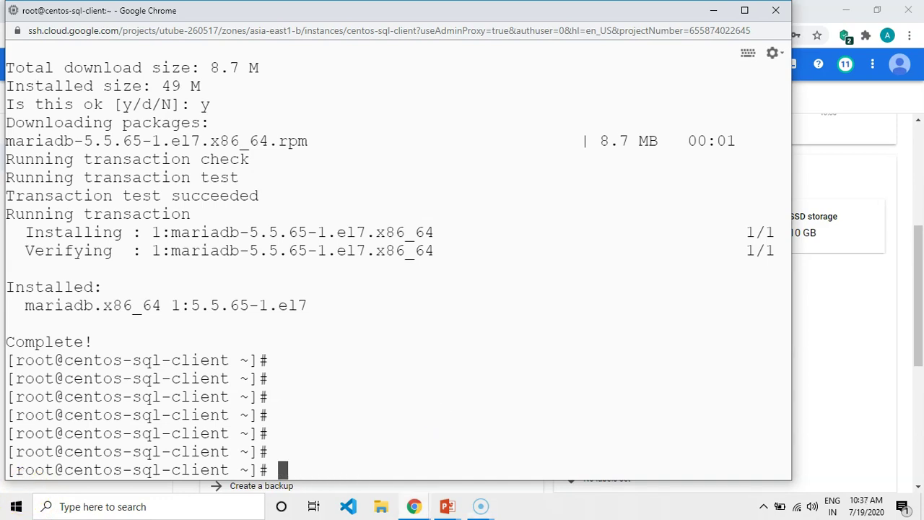
{"action": "type", "text": "clear"}
{"action": "key", "text": "Return"}
{"action": "key", "text": "Return"}
{"action": "key", "text": "Return"}
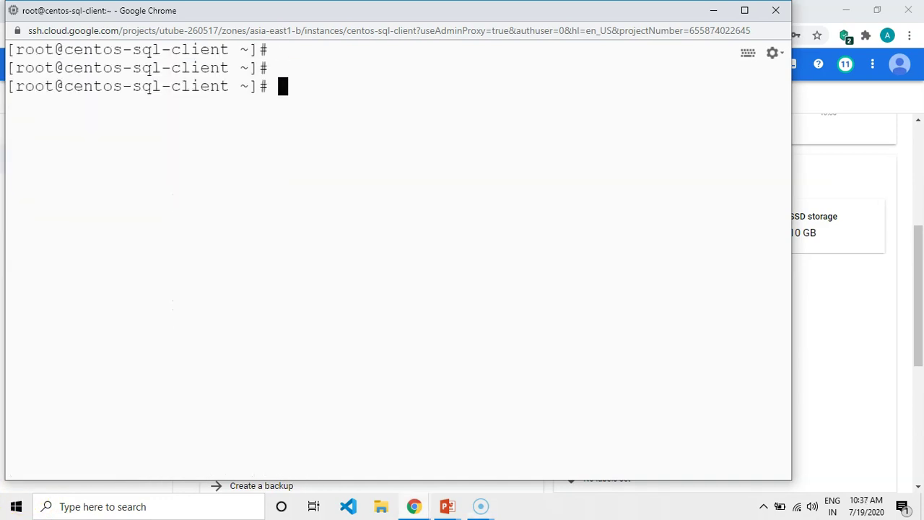
Step: Begin the connection command with mysql -h and paste the copied public IP address 104.155.203.171 as the host
{"action": "type", "text": "mysql -h"}
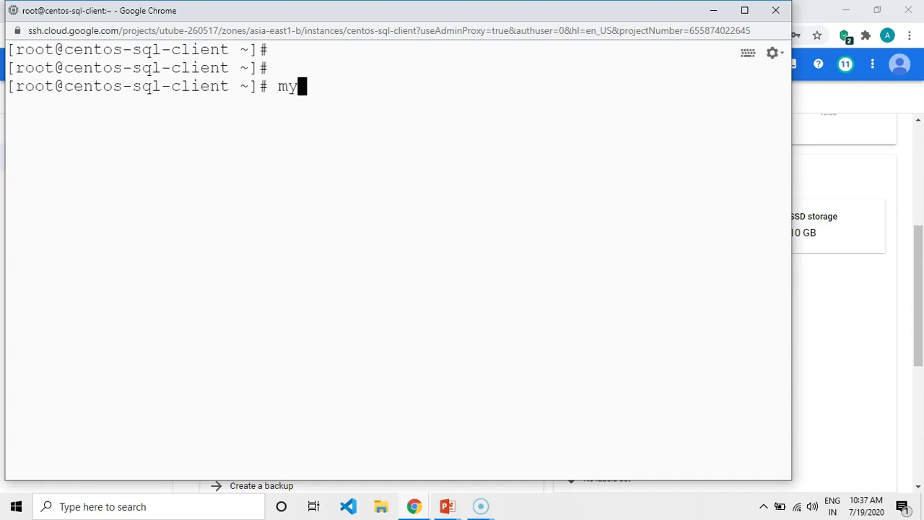
{"action": "left_click", "coordinate": [486, 233]}
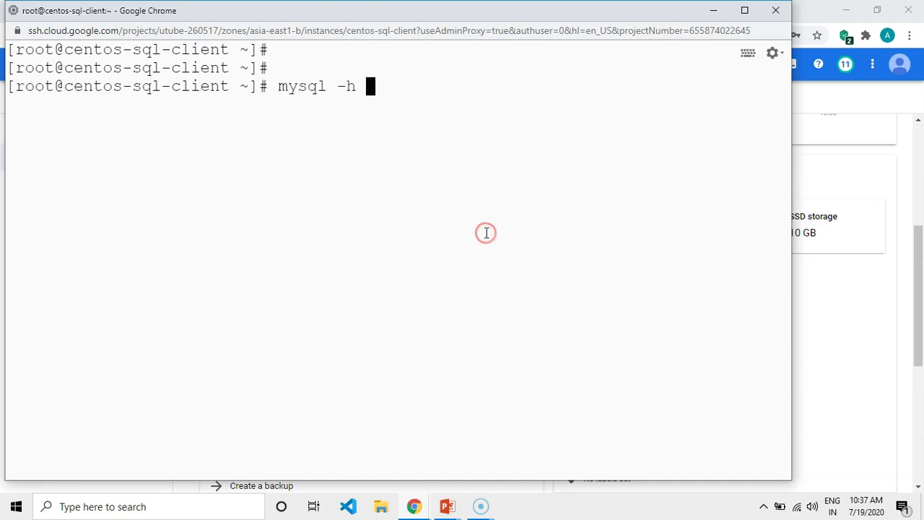
{"action": "key", "text": "ctrl+v"}
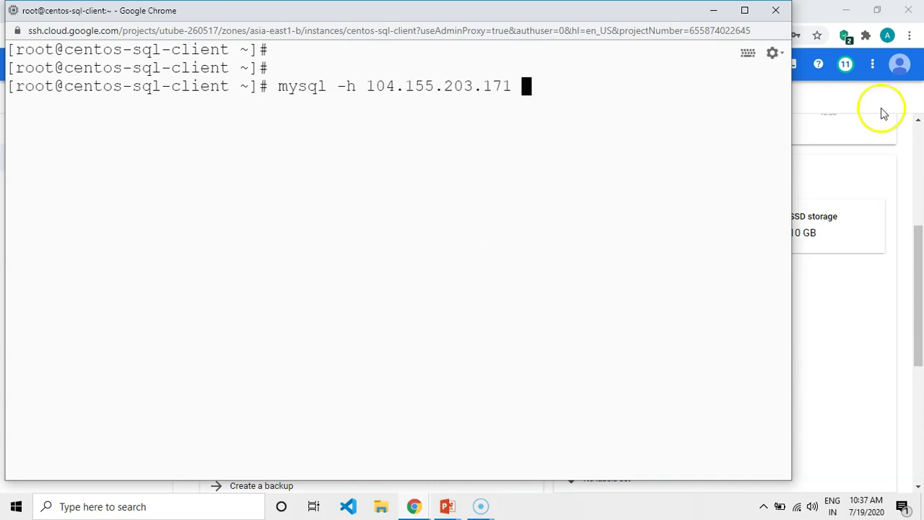
Step: In the Cloud console, review the databases and user accounts of test-mysql, including the form for creating a user account, without creating one
{"action": "left_click", "coordinate": [835, 306]}
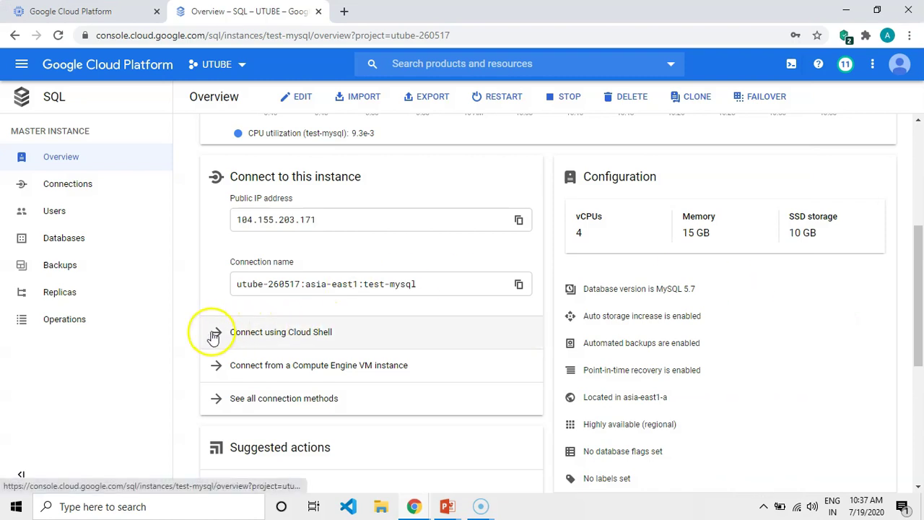
{"action": "scroll", "coordinate": [325, 327], "scroll_direction": "down", "scroll_amount": 3}
{"action": "scroll", "coordinate": [330, 320], "scroll_direction": "down", "scroll_amount": 2}
{"action": "scroll", "coordinate": [330, 320], "scroll_direction": "up", "scroll_amount": 7}
{"action": "left_click", "coordinate": [72, 239]}
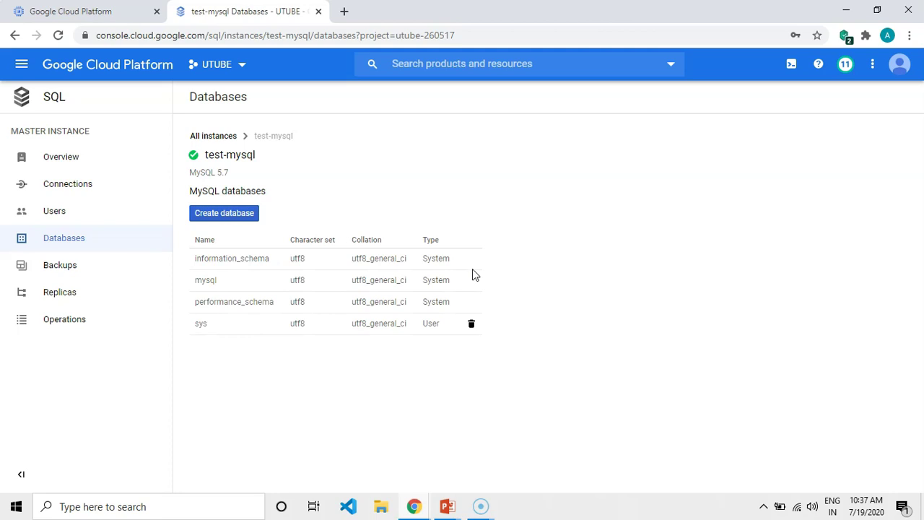
{"action": "left_click", "coordinate": [62, 210]}
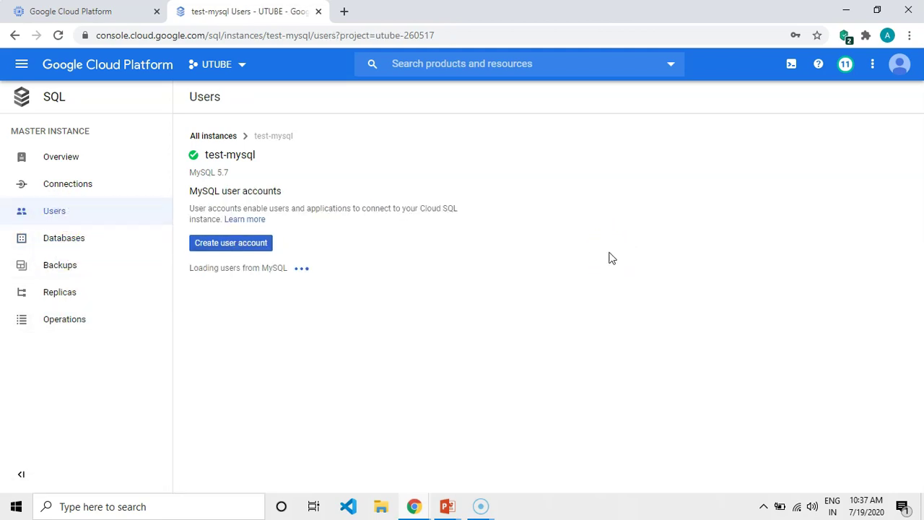
{"action": "left_click", "coordinate": [575, 290]}
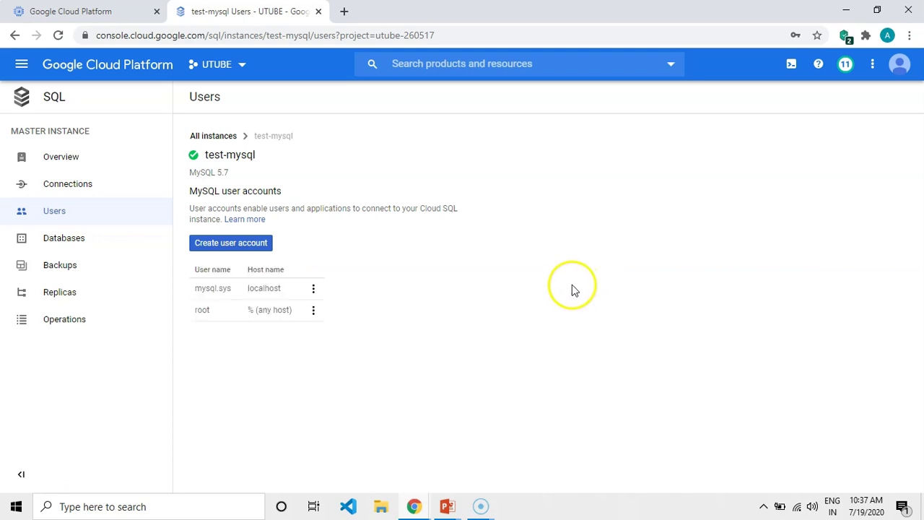
{"action": "left_click", "coordinate": [236, 244]}
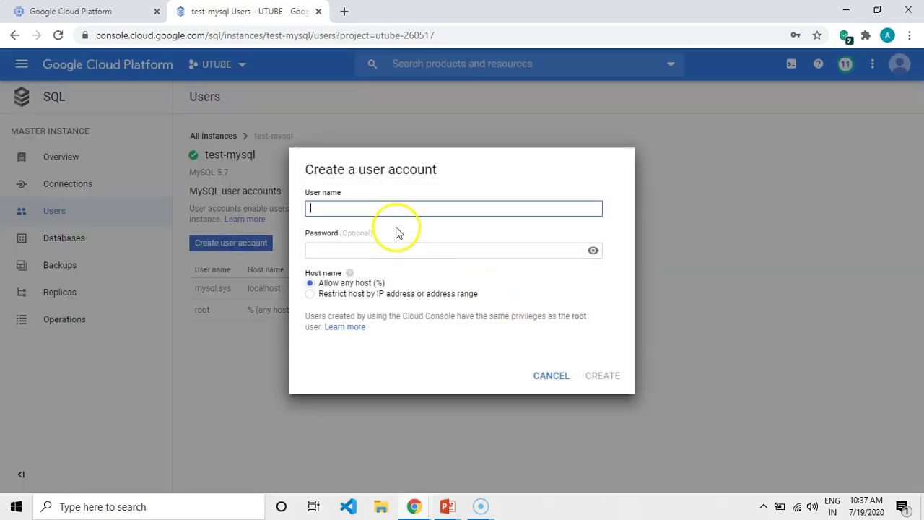
{"action": "left_click", "coordinate": [553, 376]}
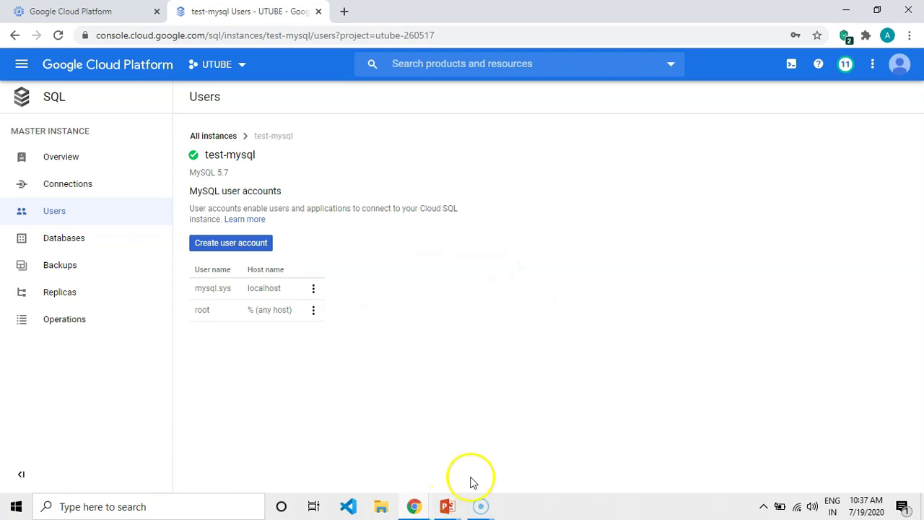
Step: Back in the SSH terminal, complete the mysql command with -u root -p, run it, and log in with the root password
{"action": "mouse_move", "coordinate": [414, 506]}
{"action": "left_click", "coordinate": [480, 453]}
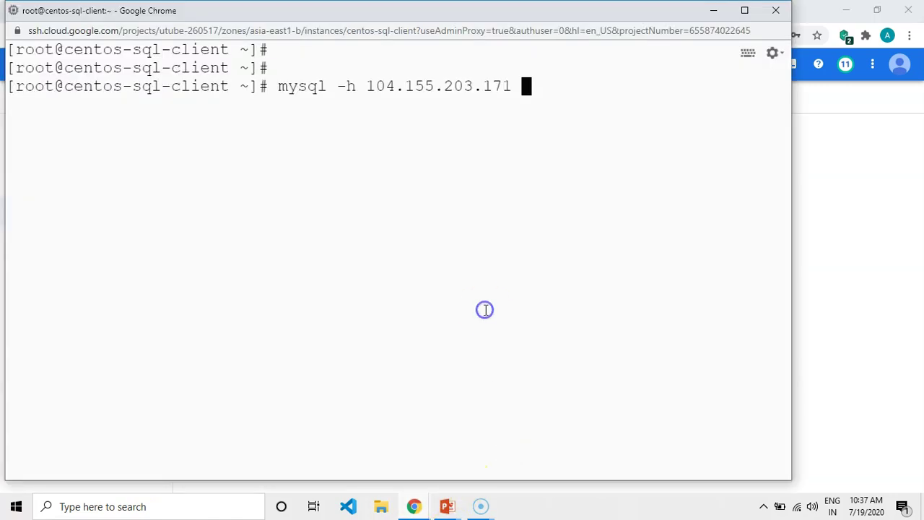
{"action": "type", "text": "-u root"}
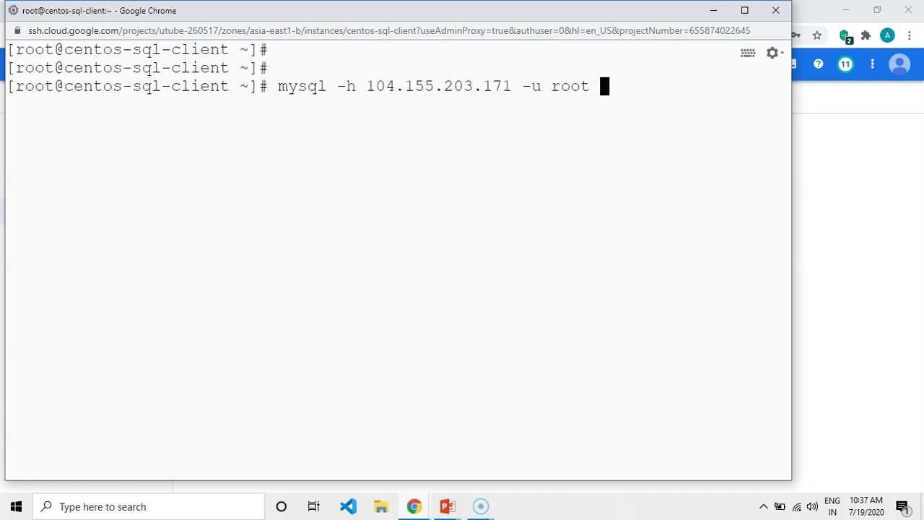
{"action": "type", "text": " -p"}
{"action": "key", "text": "Return"}
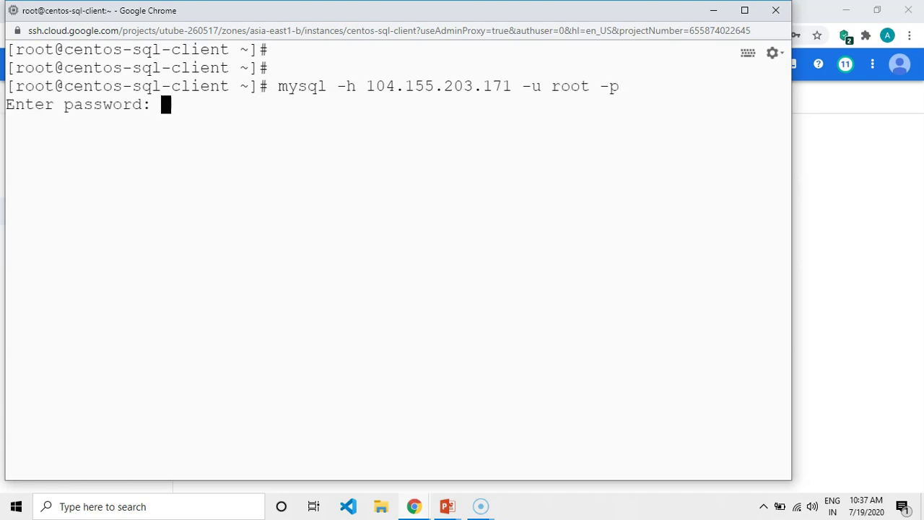
{"action": "key", "text": "Return"}
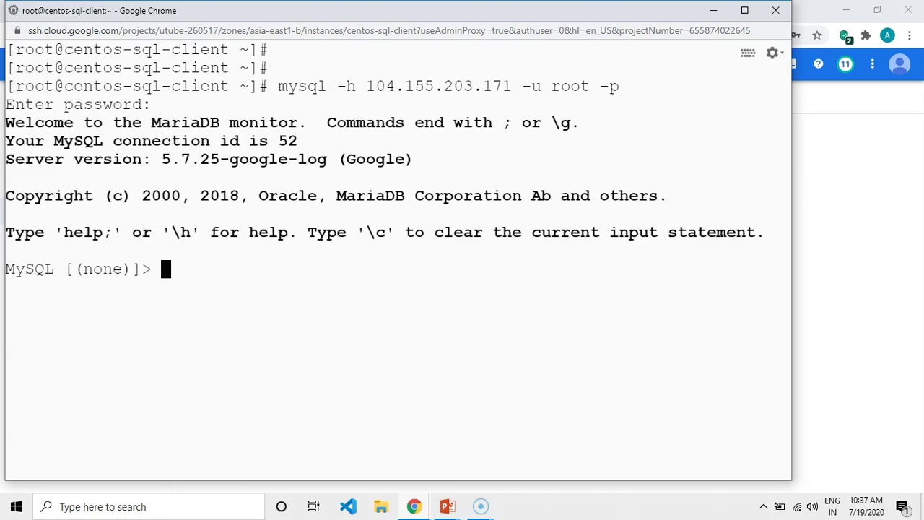
Step: List the databases on the server with show databases; at the MySQL prompt
{"action": "key", "text": "Return"}
{"action": "key", "text": "Return"}
{"action": "type", "text": "show databas"}
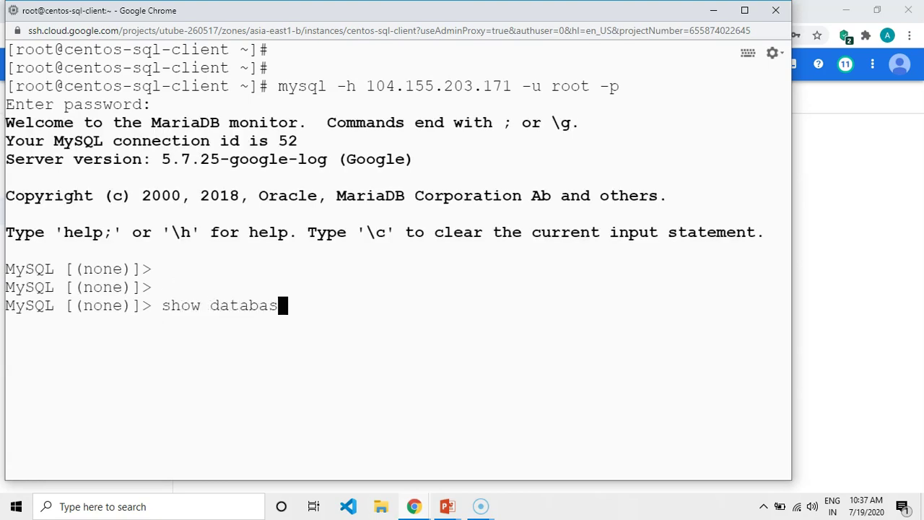
{"action": "type", "text": "es;"}
{"action": "key", "text": "Return"}
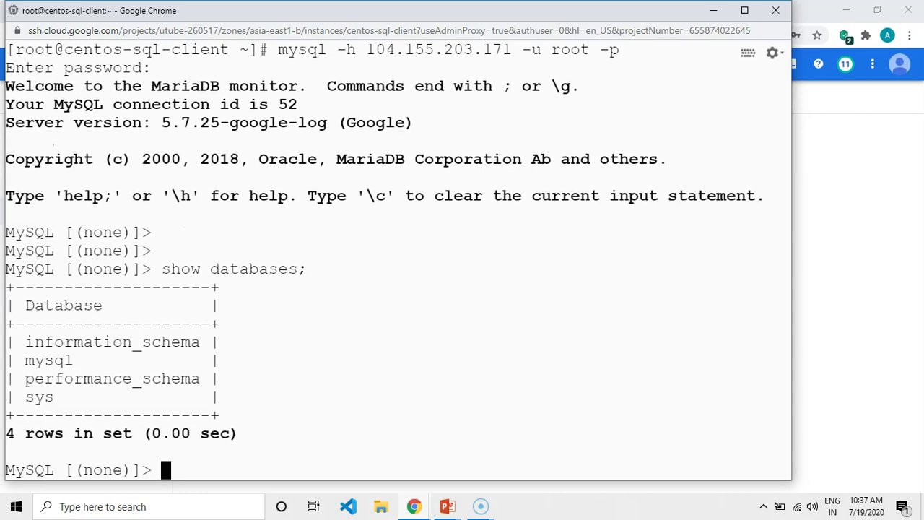
Step: Compare the query's database list with the test-mysql Databases page in the Cloud console, and return to the instance overview
{"action": "left_click_drag", "start_coordinate": [73, 397], "coordinate": [24, 335]}
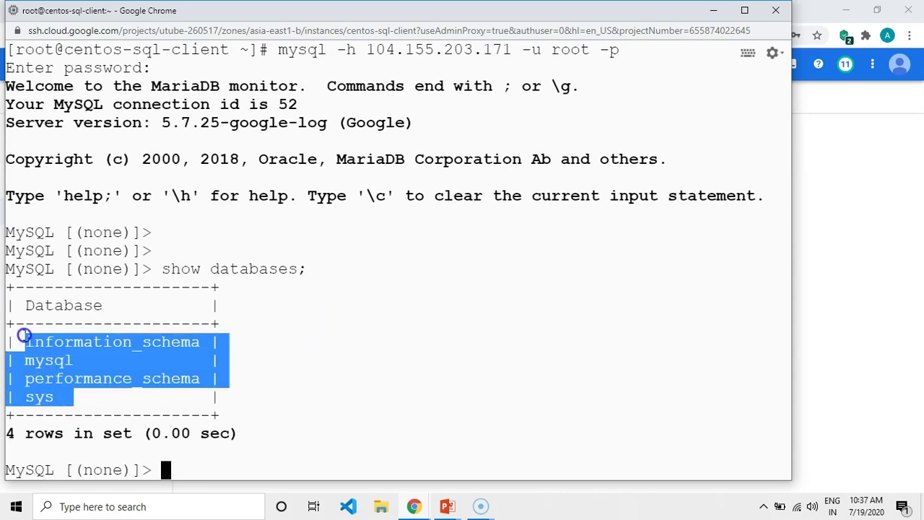
{"action": "left_click", "coordinate": [874, 238]}
{"action": "left_click", "coordinate": [52, 245]}
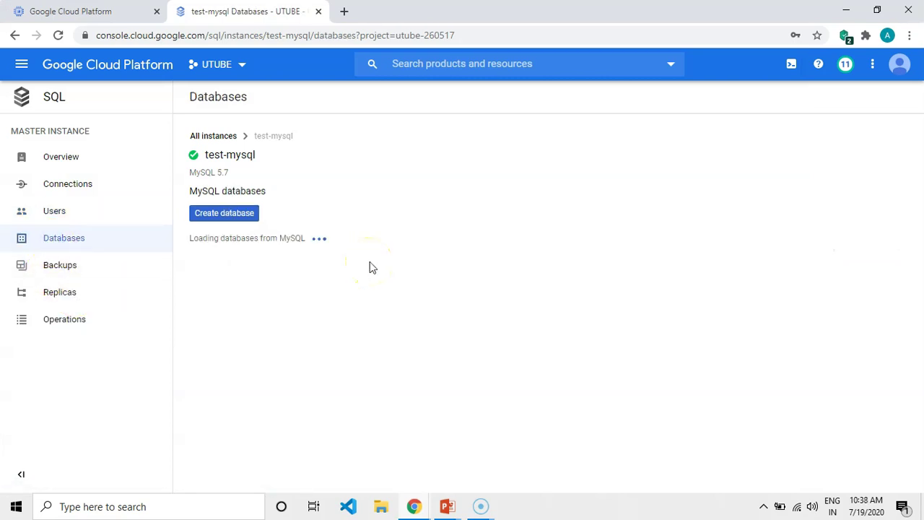
{"action": "left_click_drag", "start_coordinate": [212, 334], "coordinate": [196, 260]}
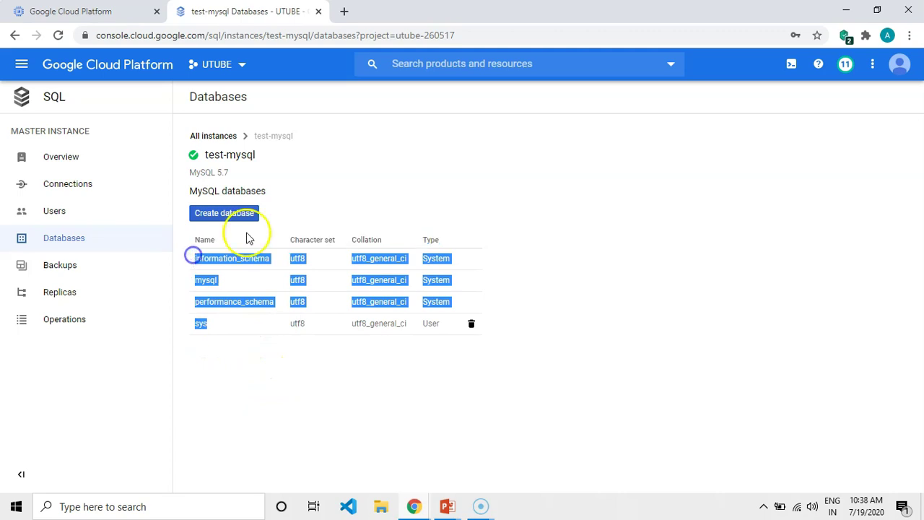
{"action": "left_click", "coordinate": [409, 453]}
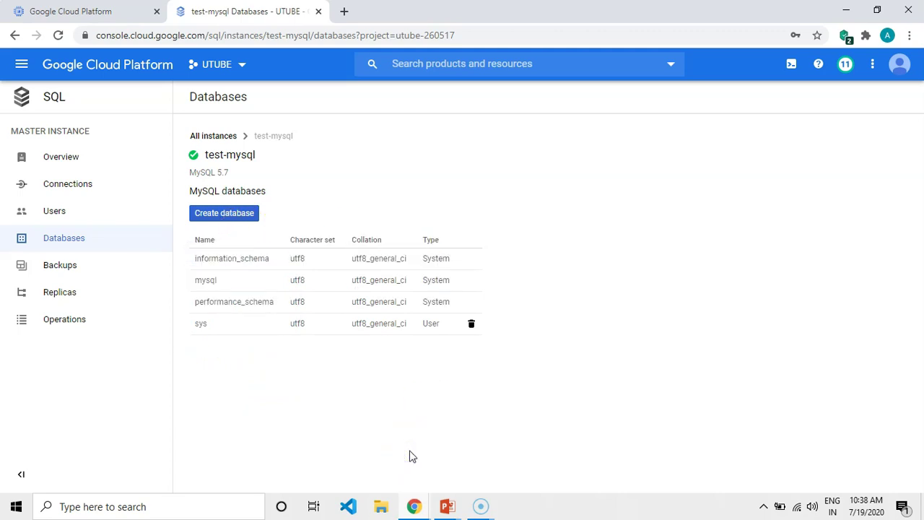
{"action": "left_click", "coordinate": [55, 157]}
{"action": "key", "text": "alt+Tab"}
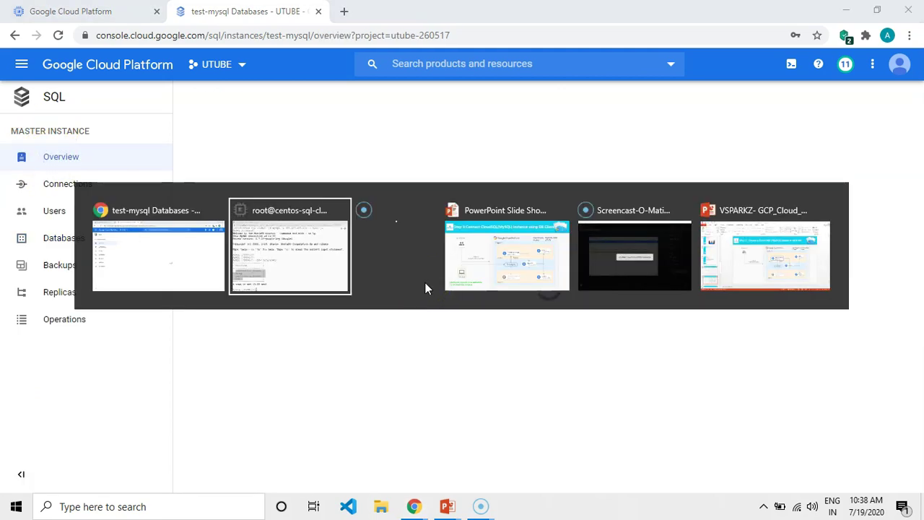
{"action": "key", "text": "alt+Tab"}
{"action": "key", "text": "alt+Tab"}
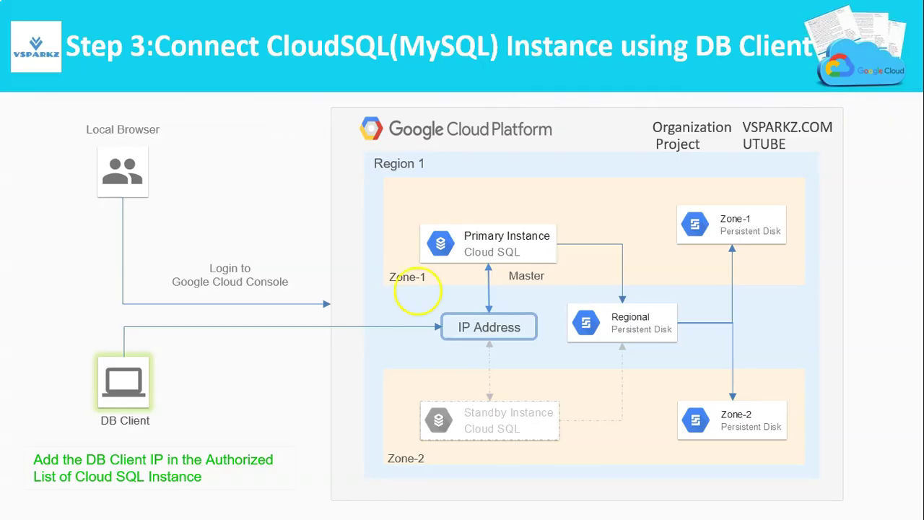
{"action": "left_click", "coordinate": [20, 233]}
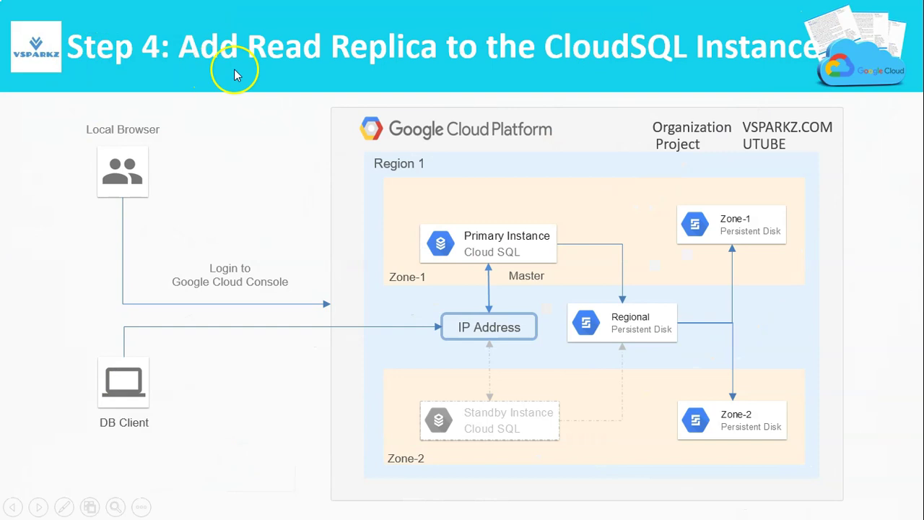
{"action": "left_click", "coordinate": [671, 108]}
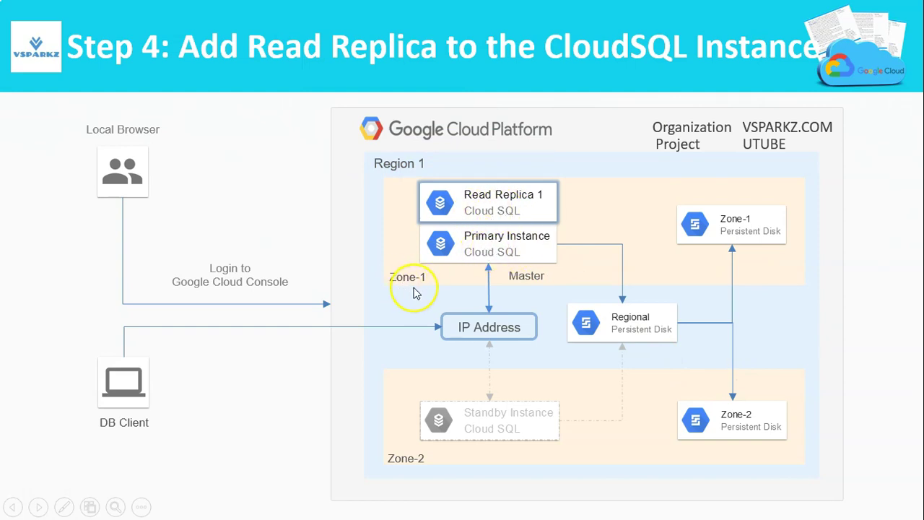
Step: Return to the Cloud console, open the list of SQL instances, and check the location of test-mysql
{"action": "key", "text": "alt+Tab"}
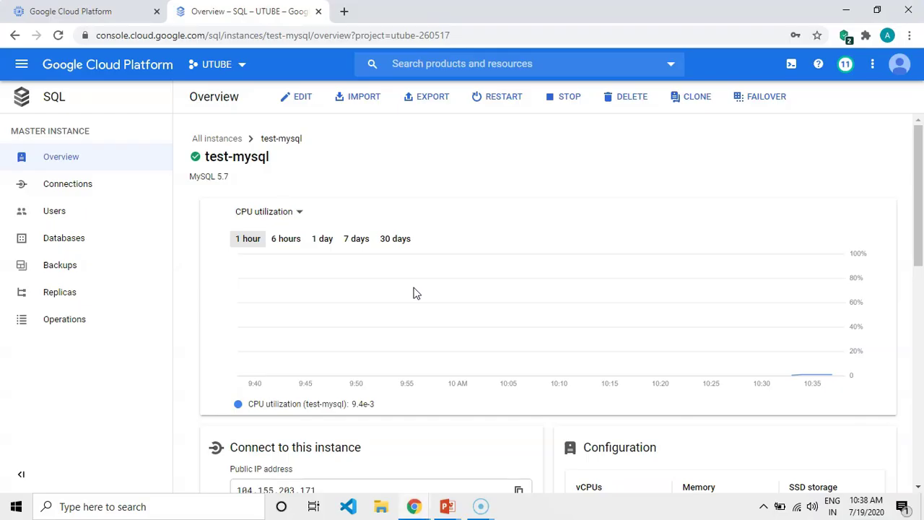
{"action": "left_click", "coordinate": [42, 96]}
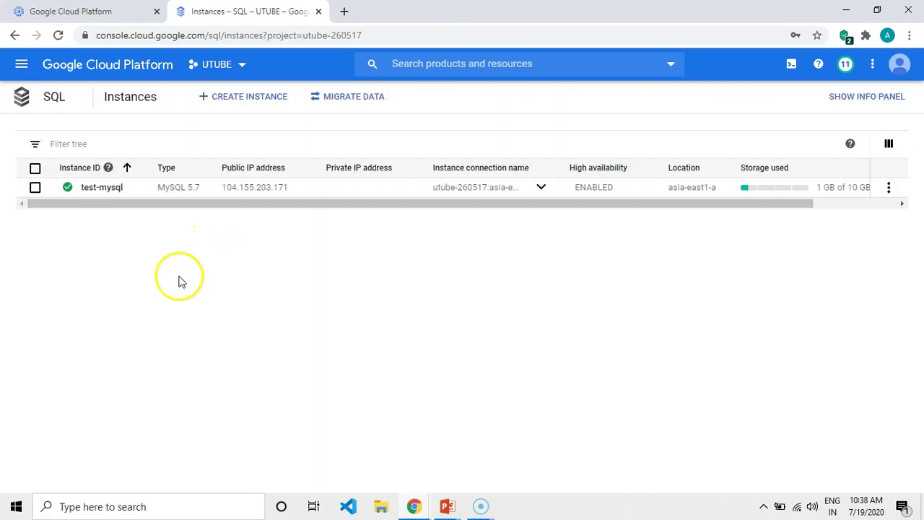
{"action": "left_click_drag", "start_coordinate": [205, 204], "coordinate": [289, 205]}
{"action": "left_click_drag", "start_coordinate": [573, 187], "coordinate": [623, 187]}
{"action": "left_click", "coordinate": [647, 302]}
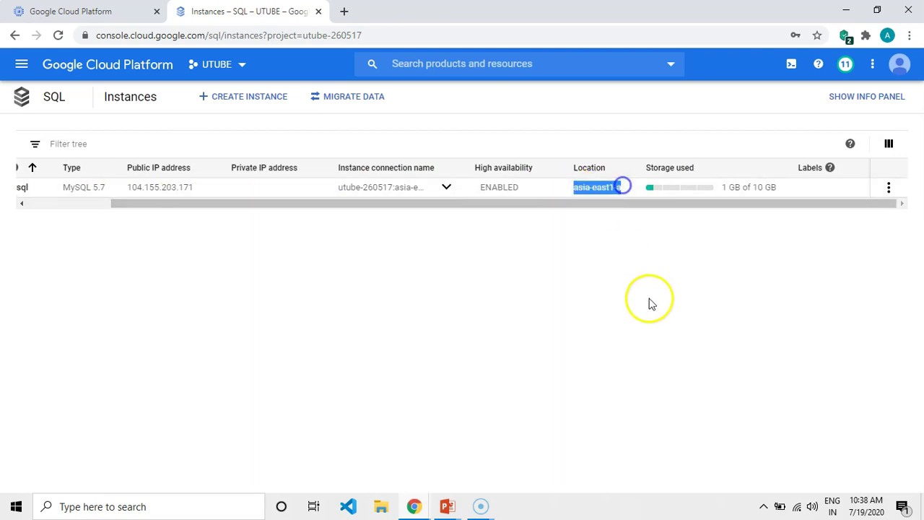
Step: Create a read replica of test-mysql with ID test-mysql-replica in asia-east1 (Taiwan), zone asia-east1-a, keeping the default configuration options
{"action": "left_click", "coordinate": [888, 187]}
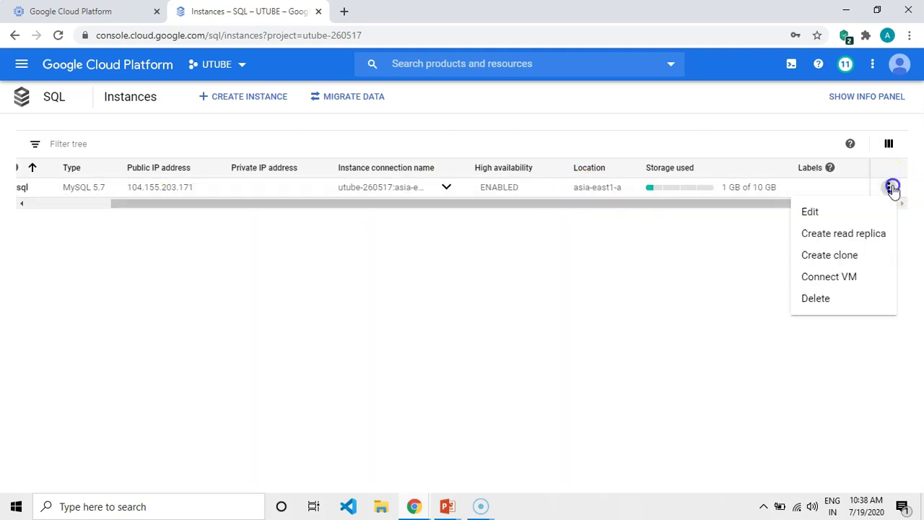
{"action": "left_click", "coordinate": [835, 238]}
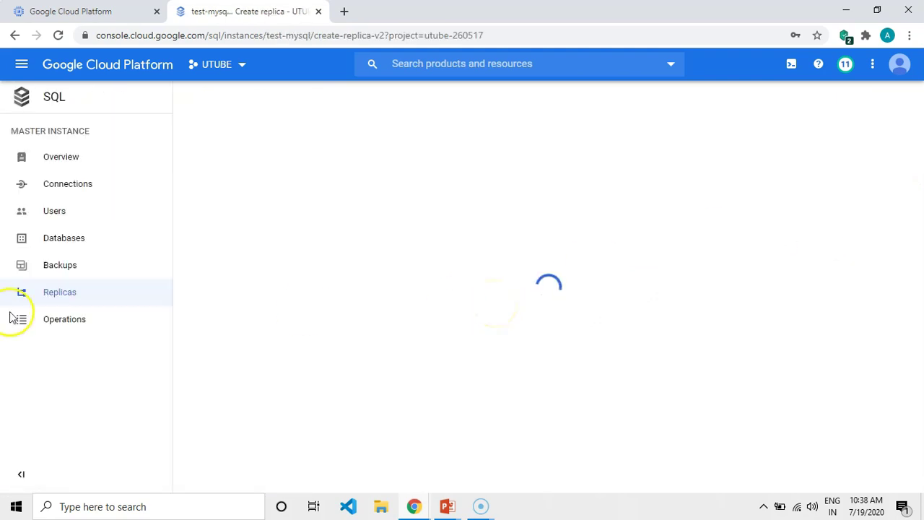
{"action": "left_click", "coordinate": [326, 174]}
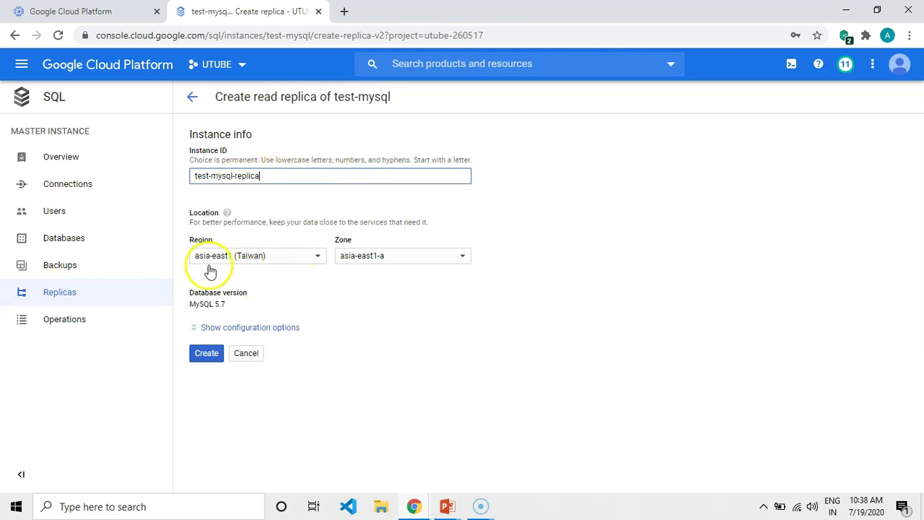
{"action": "left_click", "coordinate": [278, 332]}
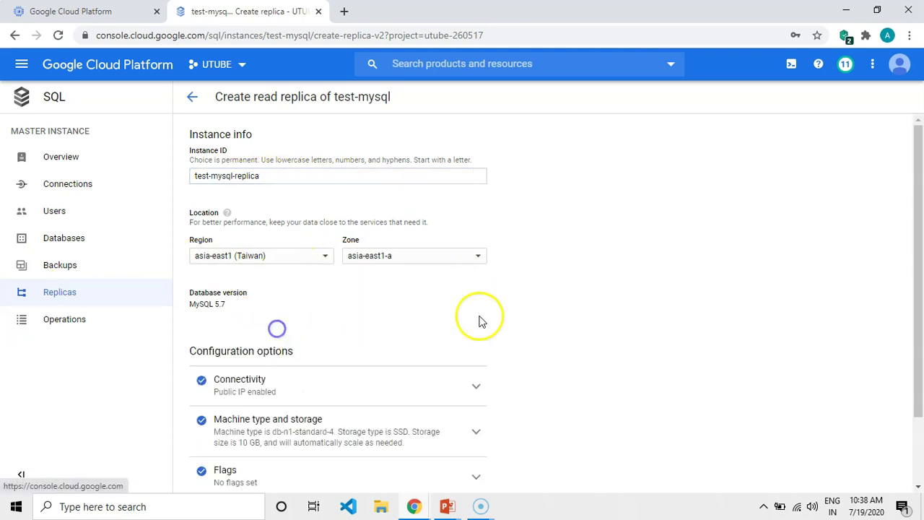
{"action": "scroll", "coordinate": [480, 319], "scroll_direction": "down", "scroll_amount": 2}
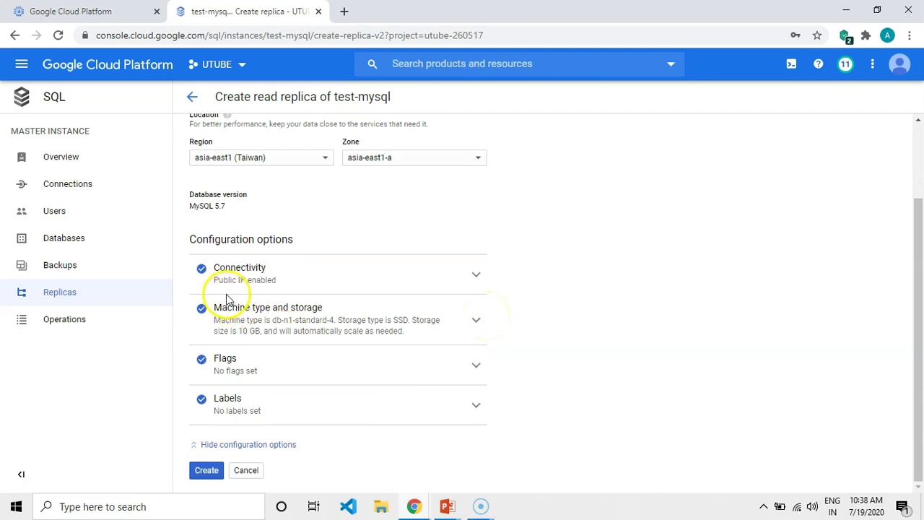
{"action": "left_click_drag", "start_coordinate": [212, 283], "coordinate": [278, 287]}
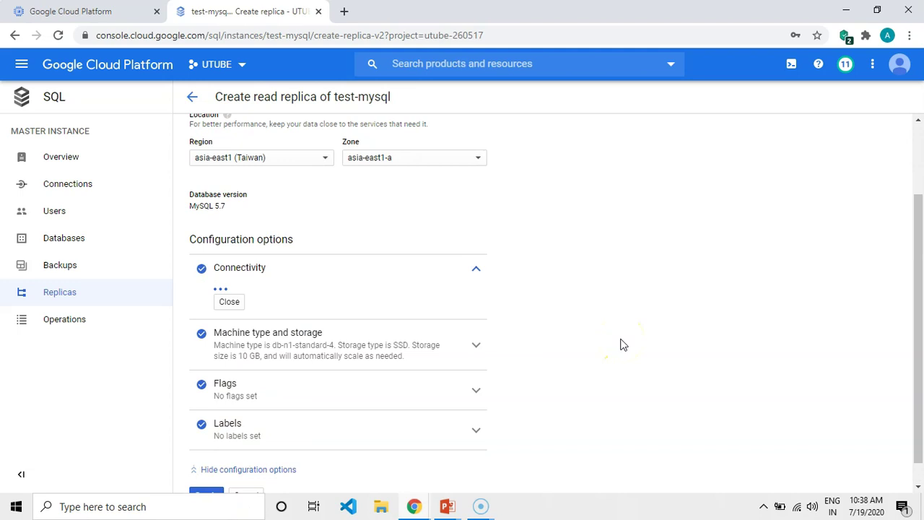
{"action": "left_click", "coordinate": [231, 304]}
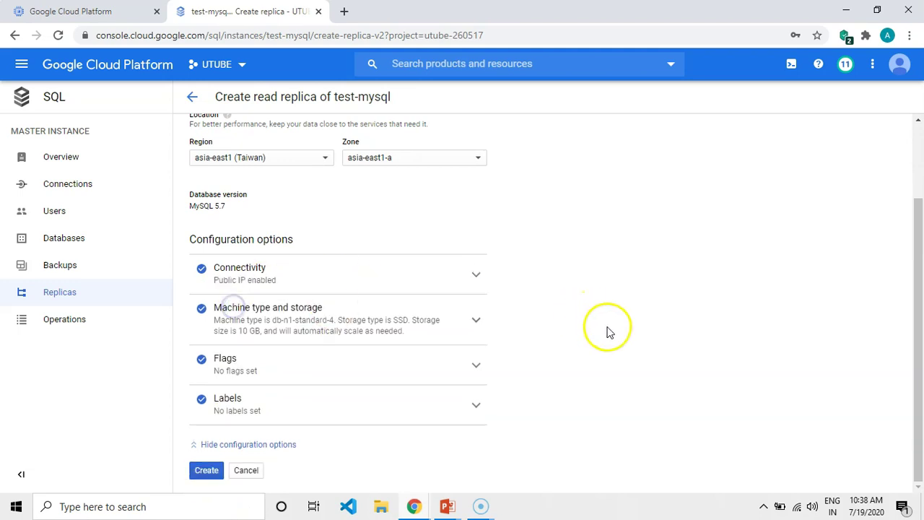
{"action": "left_click", "coordinate": [207, 469]}
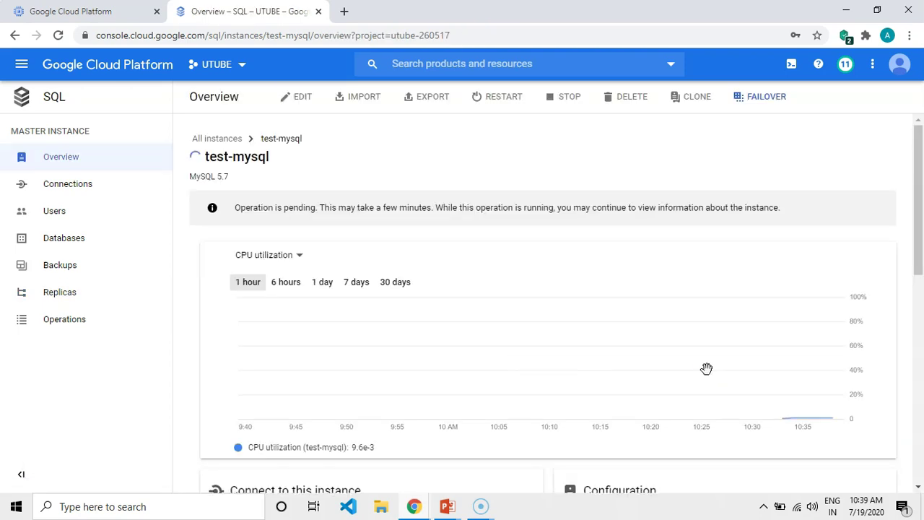
{"action": "left_click_drag", "start_coordinate": [201, 157], "coordinate": [288, 163]}
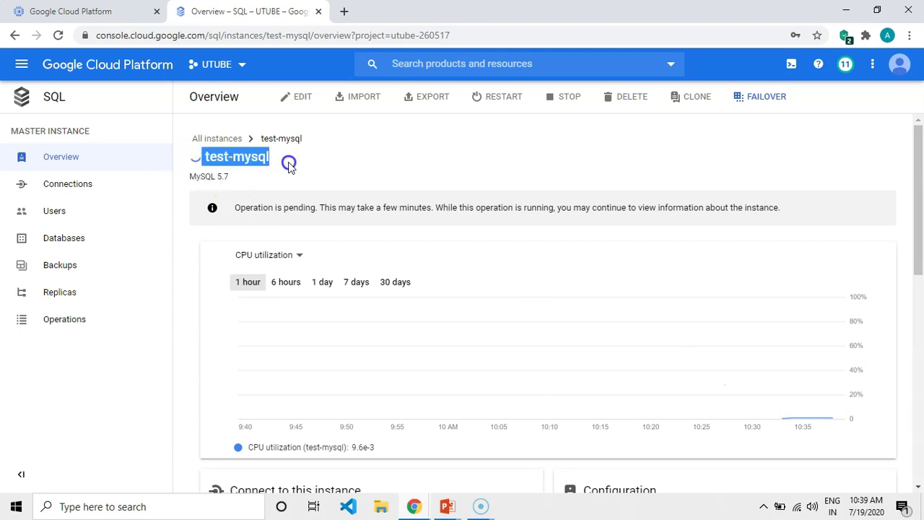
Step: Open the list of SQL instances and check the status of test-mysql-replica beneath test-mysql
{"action": "left_click", "coordinate": [45, 100]}
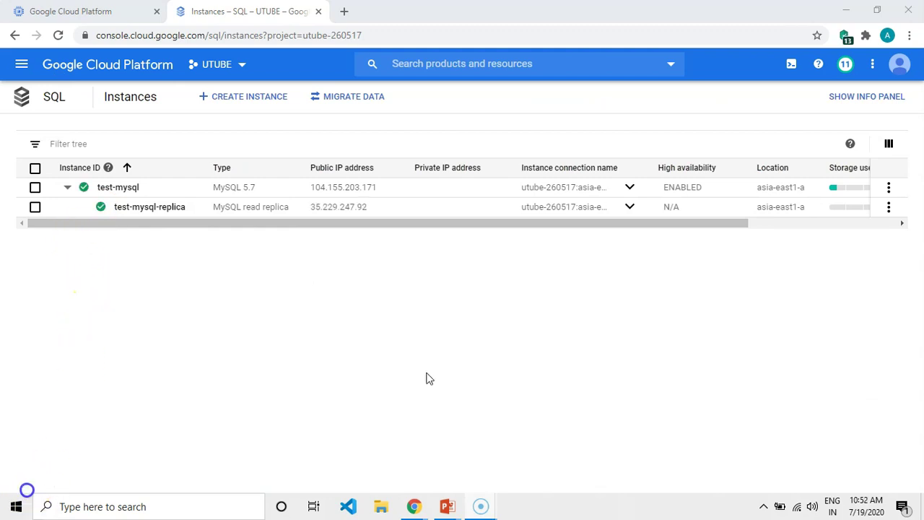
{"action": "left_click", "coordinate": [426, 373]}
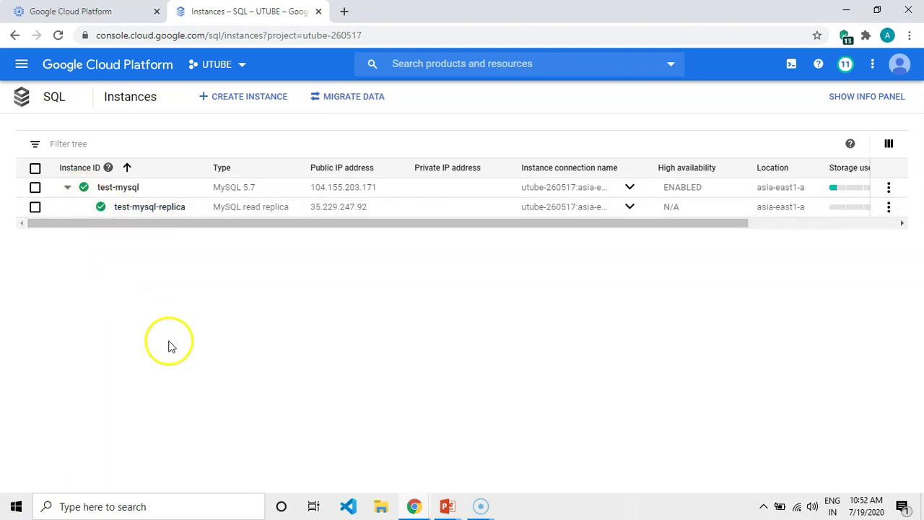
Step: Switch to the PowerPoint slide show and advance to the Step 5: Initiate Failover and Test diagram
{"action": "key", "text": "alt+Tab"}
{"action": "key", "text": "alt+Tab"}
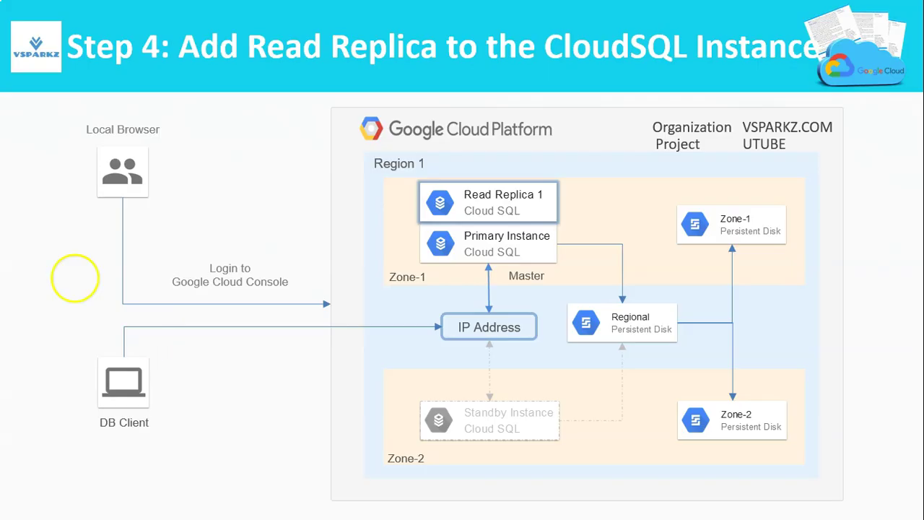
{"action": "left_click", "coordinate": [13, 253]}
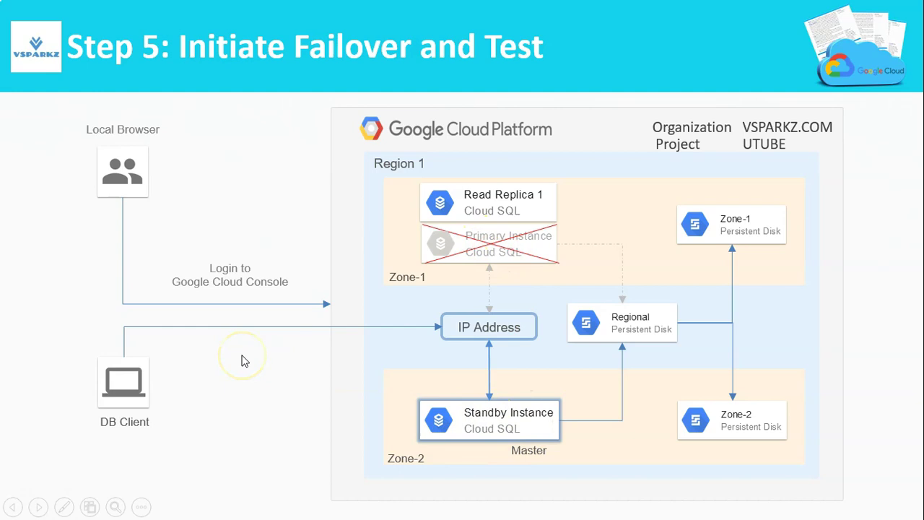
Step: Return to the Cloud console, compare the locations of test-mysql and its replica, and look through the actions available for test-mysql
{"action": "key", "text": "alt+Tab"}
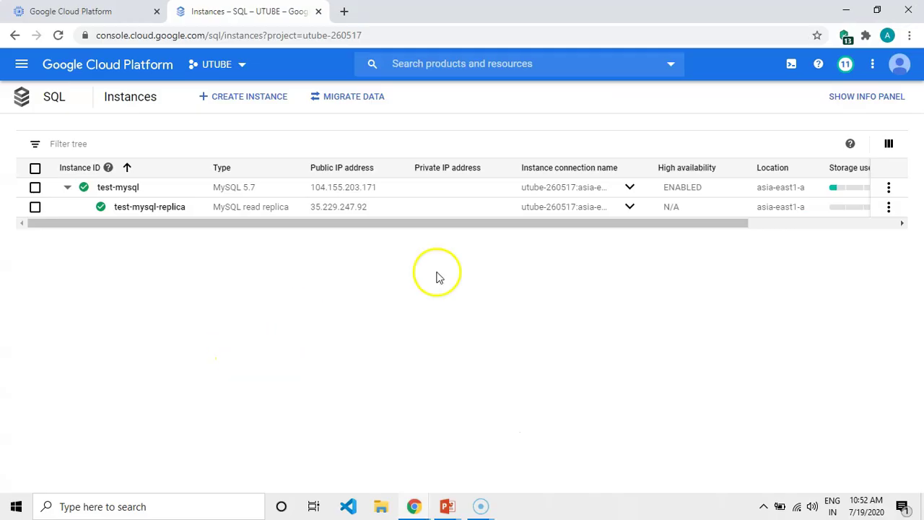
{"action": "left_click_drag", "start_coordinate": [758, 189], "coordinate": [799, 208]}
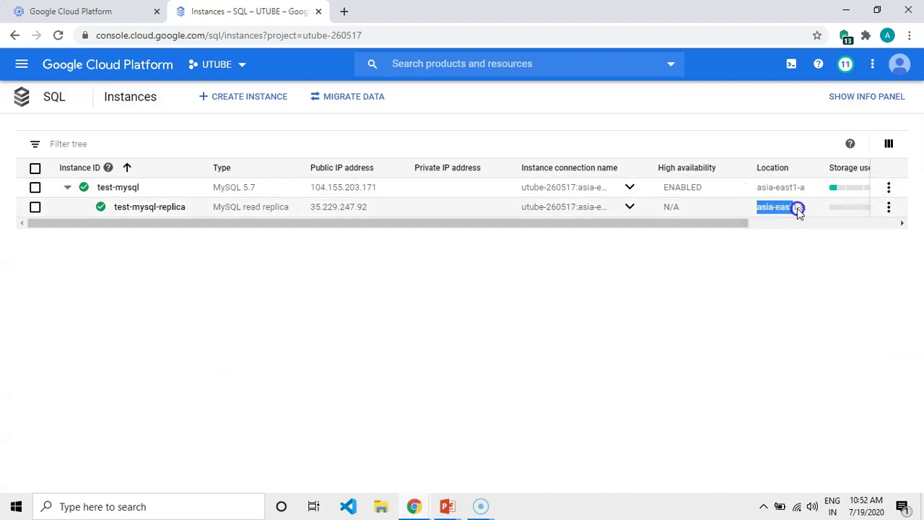
{"action": "left_click", "coordinate": [810, 280]}
{"action": "left_click", "coordinate": [888, 187]}
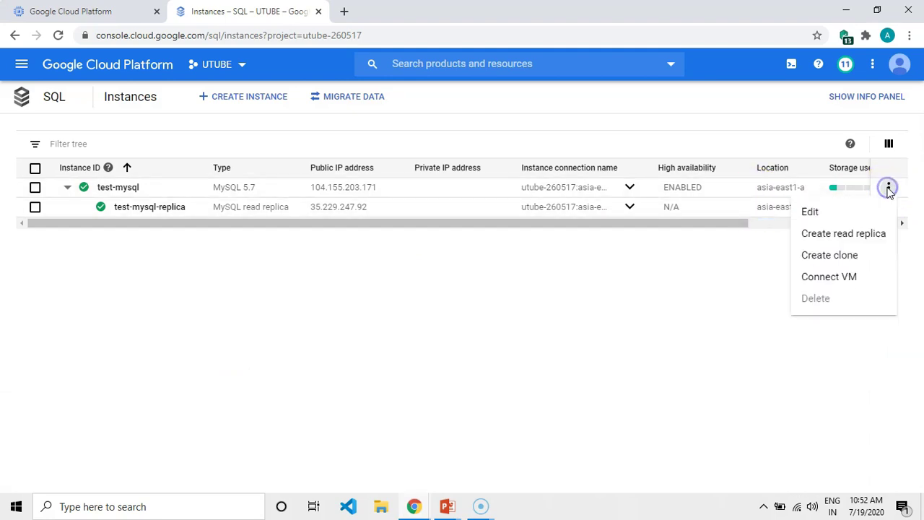
{"action": "left_click", "coordinate": [547, 324]}
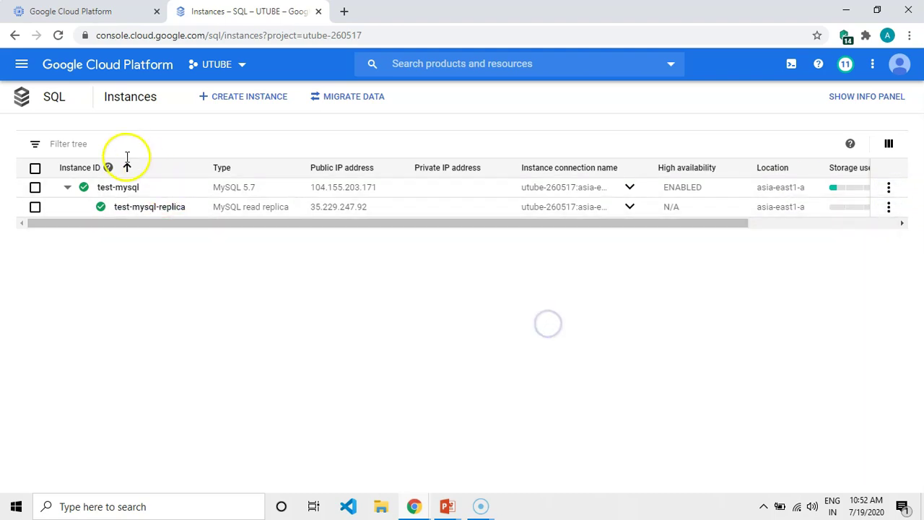
Step: Open the test-mysql instance and manually trigger its failover, confirming with the instance ID test-mysql
{"action": "left_click", "coordinate": [112, 187]}
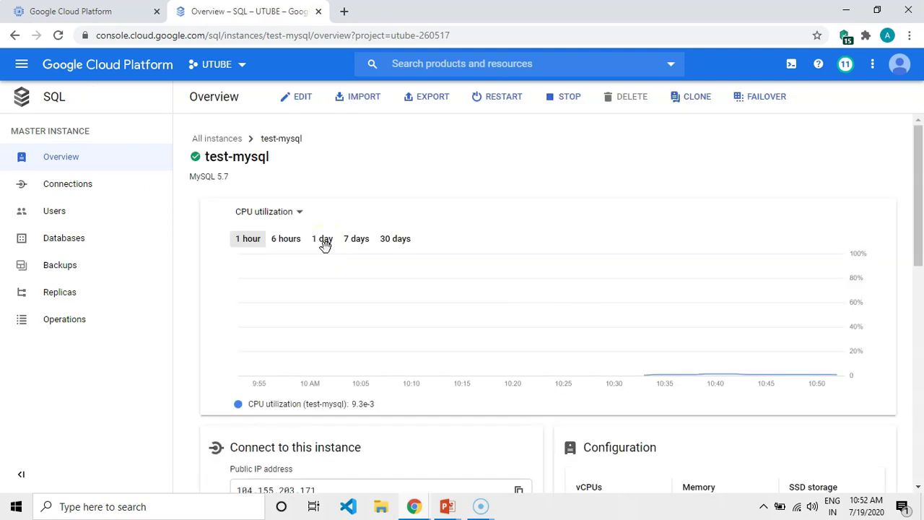
{"action": "left_click", "coordinate": [776, 109]}
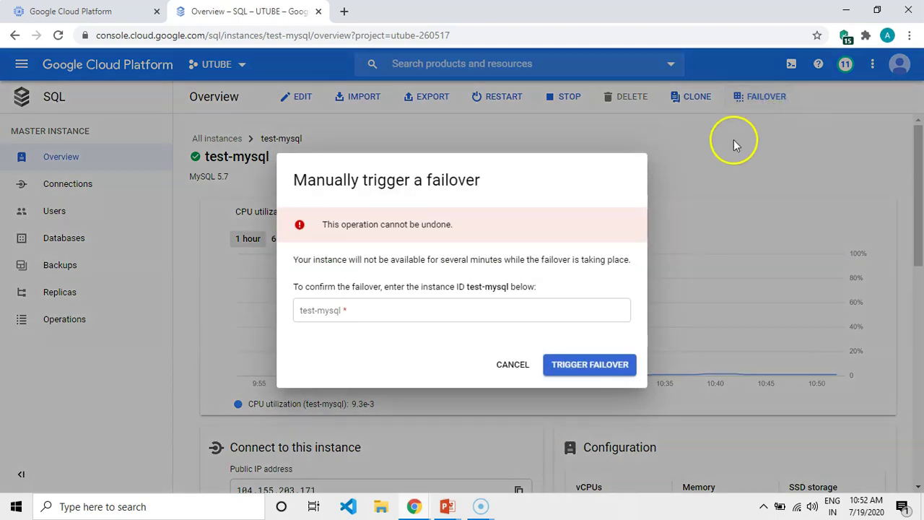
{"action": "left_click_drag", "start_coordinate": [318, 225], "coordinate": [469, 225]}
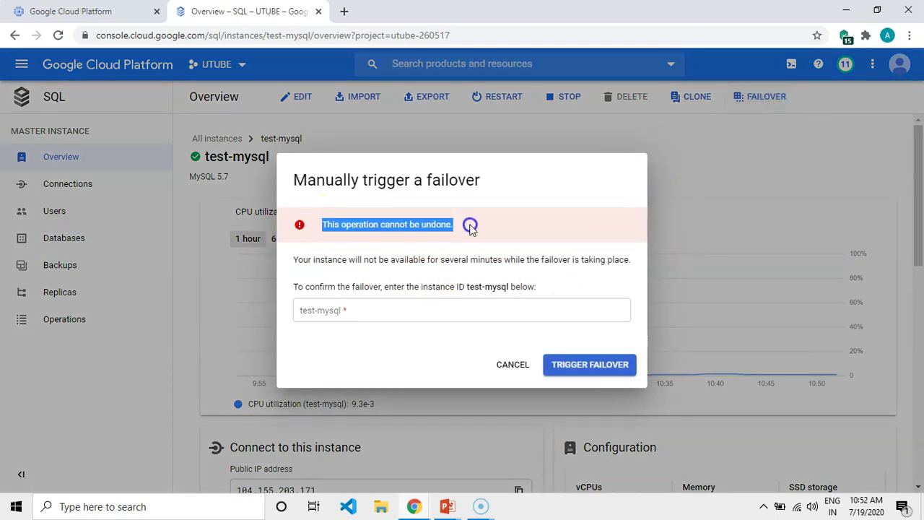
{"action": "left_click", "coordinate": [366, 314]}
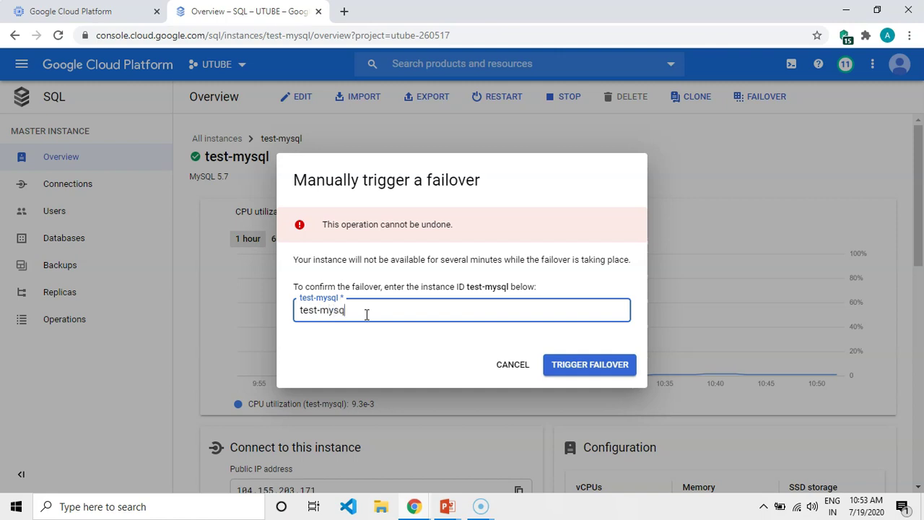
{"action": "left_click", "coordinate": [604, 365]}
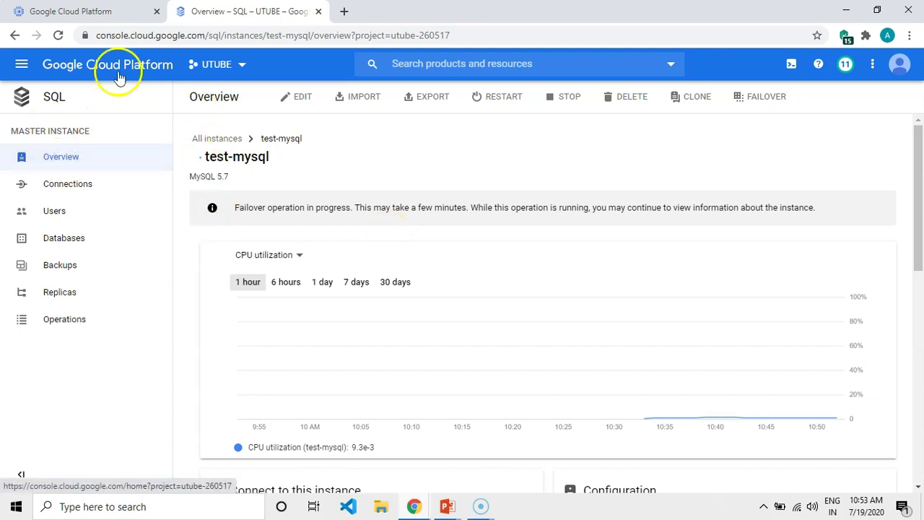
Step: Go back to the list of SQL instances and check the status and location of test-mysql after the failover
{"action": "left_click", "coordinate": [55, 97]}
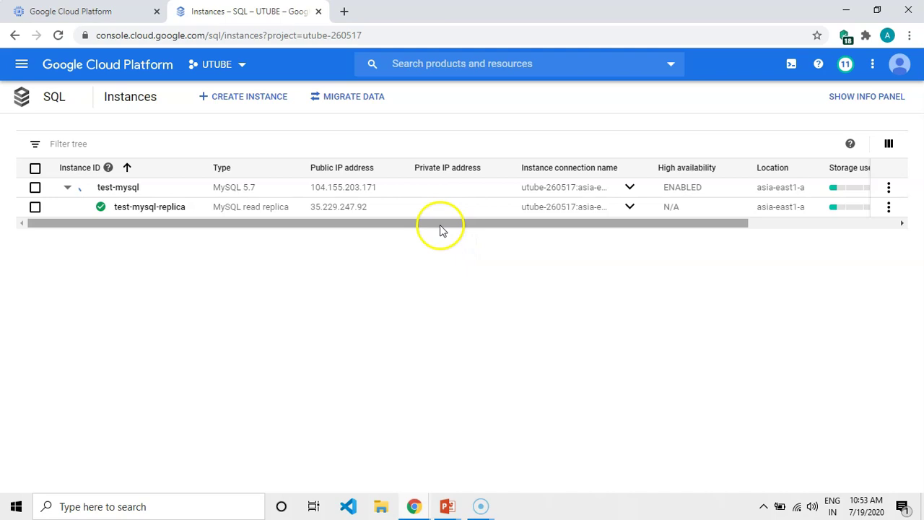
{"action": "left_click_drag", "start_coordinate": [442, 230], "coordinate": [555, 223]}
{"action": "left_click_drag", "start_coordinate": [613, 187], "coordinate": [666, 187]}
{"action": "left_click_drag", "start_coordinate": [646, 230], "coordinate": [264, 229]}
{"action": "mouse_move", "coordinate": [83, 193]}
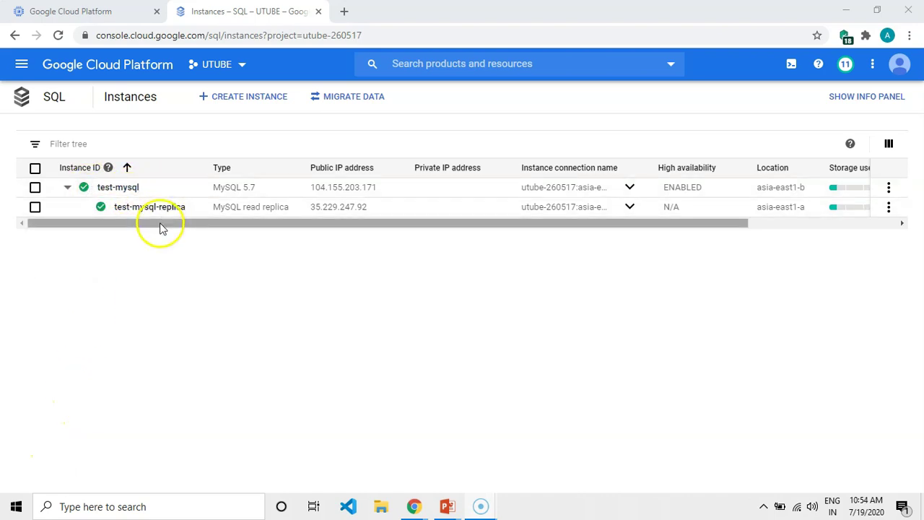
{"action": "left_click_drag", "start_coordinate": [162, 228], "coordinate": [384, 235]}
{"action": "left_click_drag", "start_coordinate": [571, 189], "coordinate": [620, 191]}
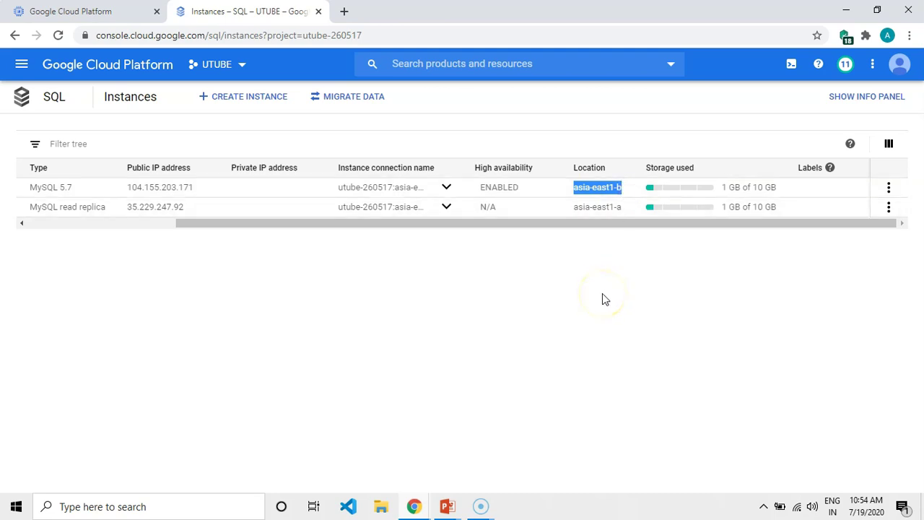
Step: Switch to the PowerPoint slide show and advance to the Step 6: Lab Clean up slide
{"action": "key", "text": "alt+Tab"}
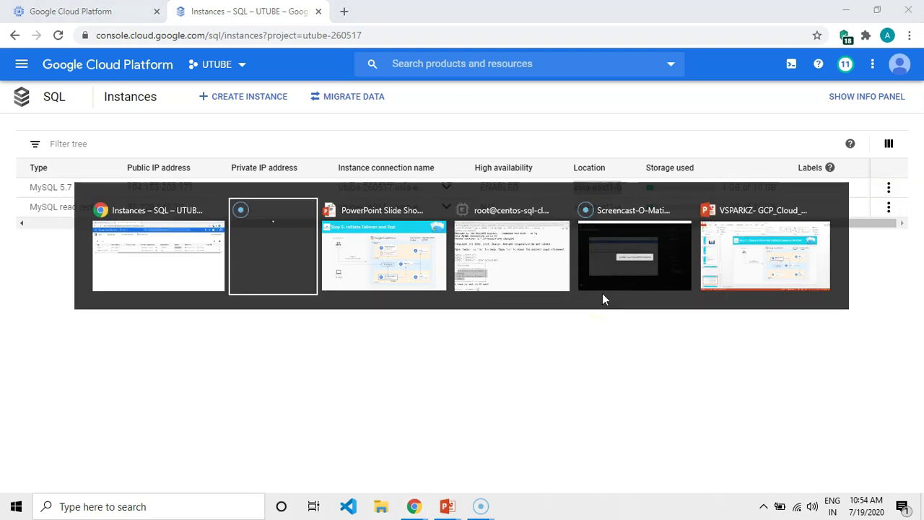
{"action": "key", "text": "alt+Tab"}
{"action": "left_click", "coordinate": [65, 218]}
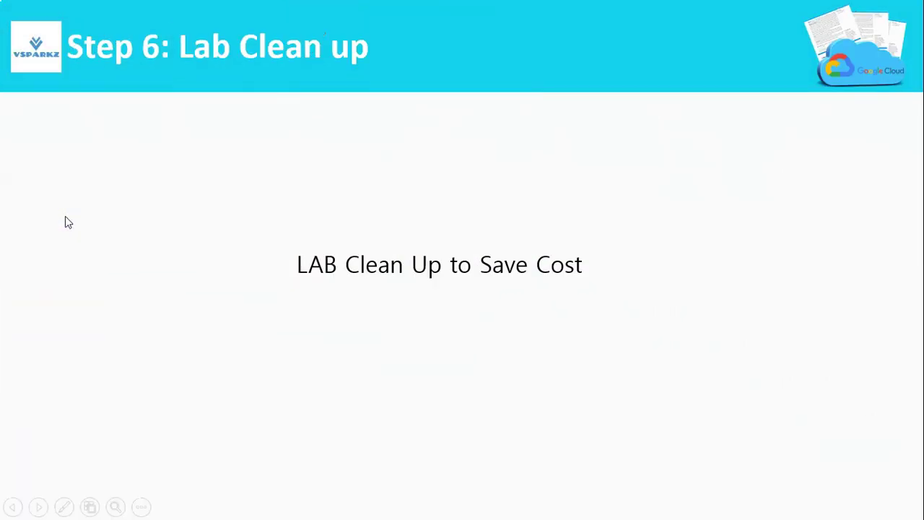